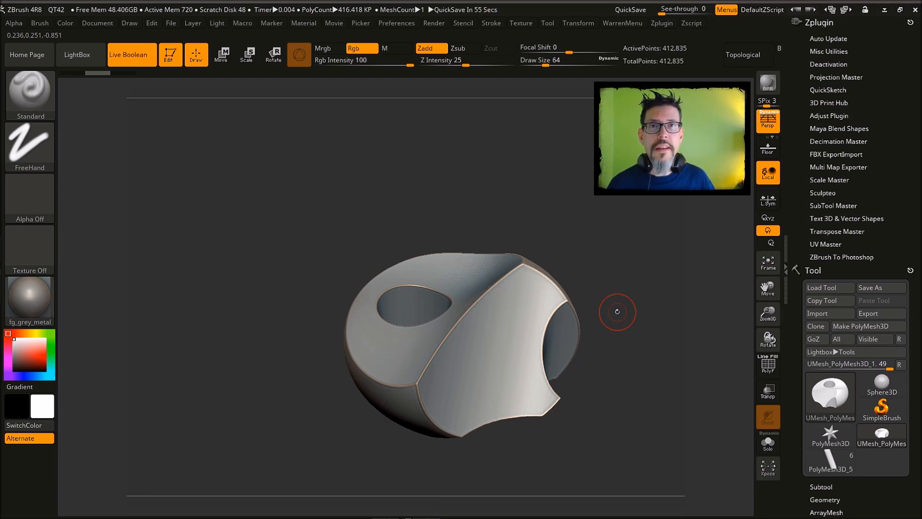
# Step: Switch from ZBrush to Modo and open the Topology layout with the imported boolean model in view
pyautogui.moveTo(600, 253); pyautogui.dragTo(575, 281)
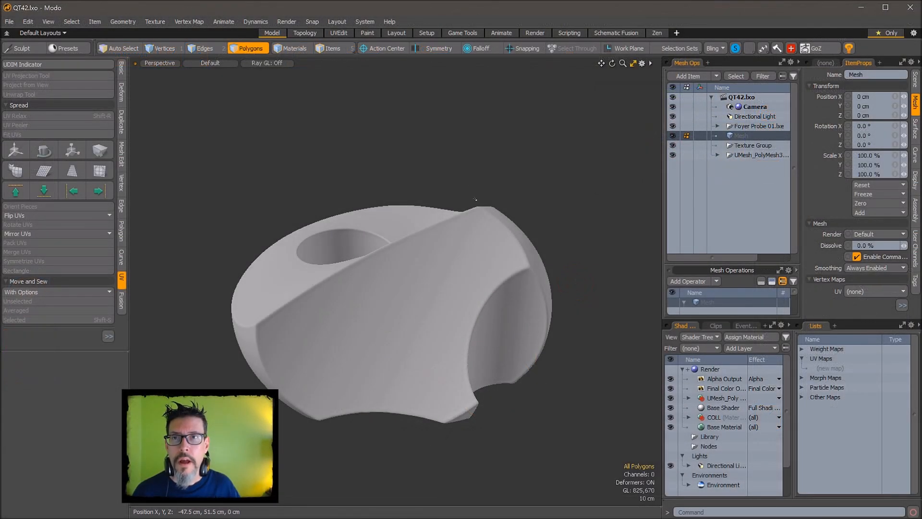
pyautogui.keyDown('alt'); pyautogui.moveTo(494, 203); pyautogui.dragTo(534, 217); pyautogui.keyUp('alt')
pyautogui.keyDown('alt'); pyautogui.moveTo(513, 300); pyautogui.dragTo(453, 217); pyautogui.keyUp('alt')
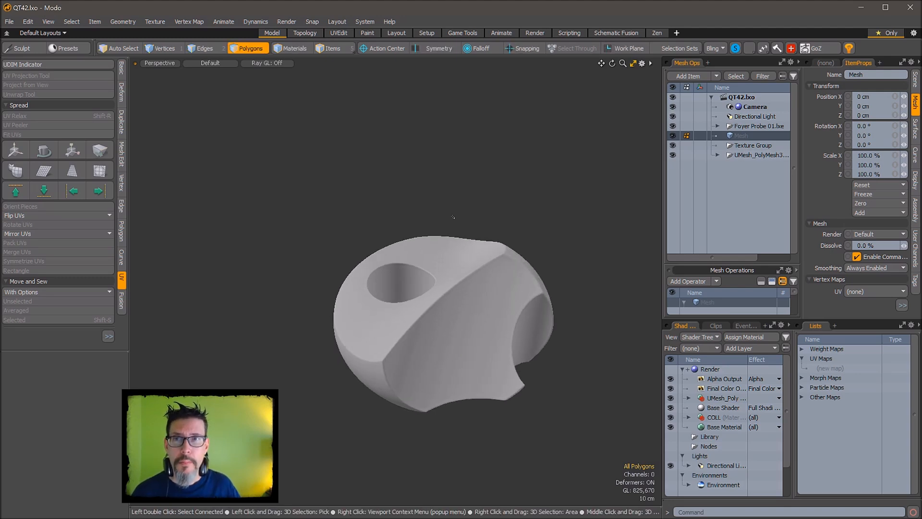
pyautogui.click(305, 33)
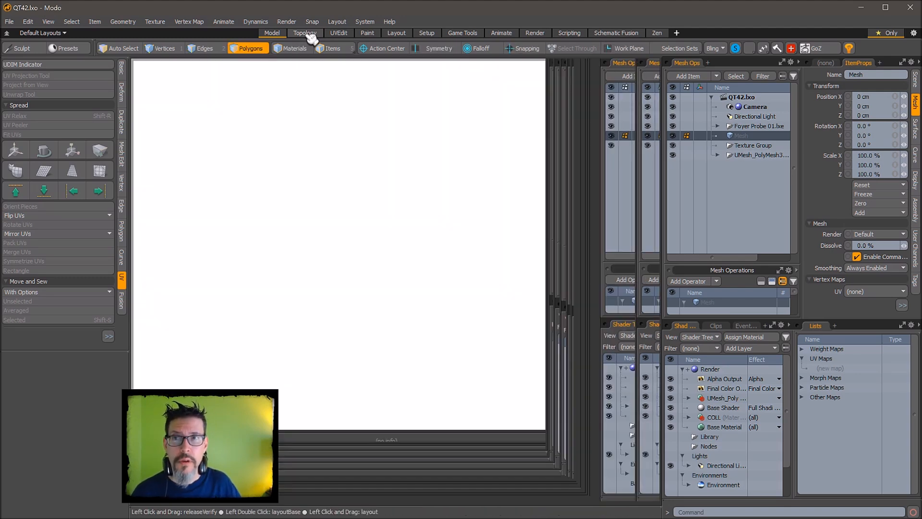
pyautogui.scroll(-10, 490, 231)
pyautogui.moveTo(526, 261)
pyautogui.keyDown('alt'); pyautogui.mouseDown()
pyautogui.moveTo(512, 278)
pyautogui.moveTo(603, 281)
pyautogui.moveTo(567, 288)
pyautogui.moveTo(540, 308)
pyautogui.moveTo(537, 243)
pyautogui.moveTo(527, 292)
pyautogui.moveTo(541, 307)
pyautogui.moveTo(510, 274)
pyautogui.moveTo(537, 227)
pyautogui.moveTo(530, 266)
pyautogui.mouseUp(); pyautogui.keyUp('alt')
pyautogui.keyDown('alt'); pyautogui.keyDown('shift'); pyautogui.moveTo(531, 266); pyautogui.dragTo(484, 240); pyautogui.keyUp('shift'); pyautogui.keyUp('alt')
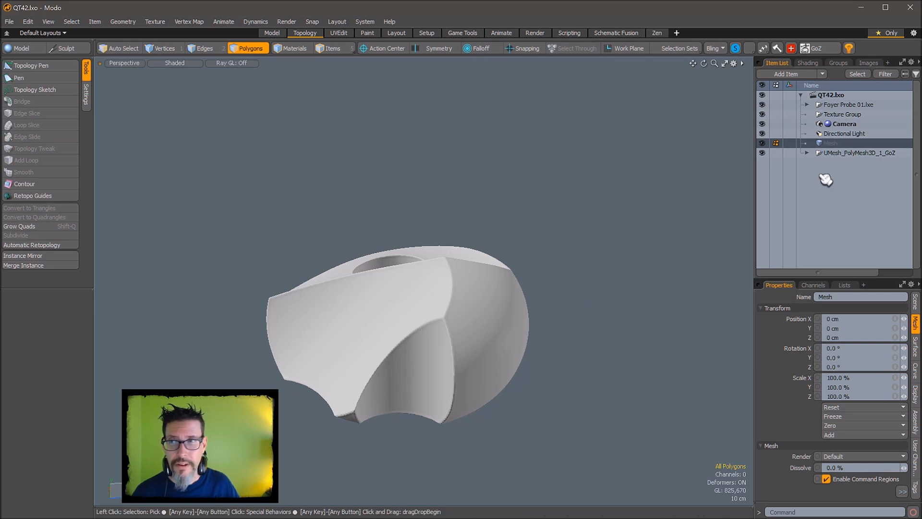
# Step: Create a flat quad about 33.5 cm by 27 cm beside the model with the Cube tool
pyautogui.click(22, 48)
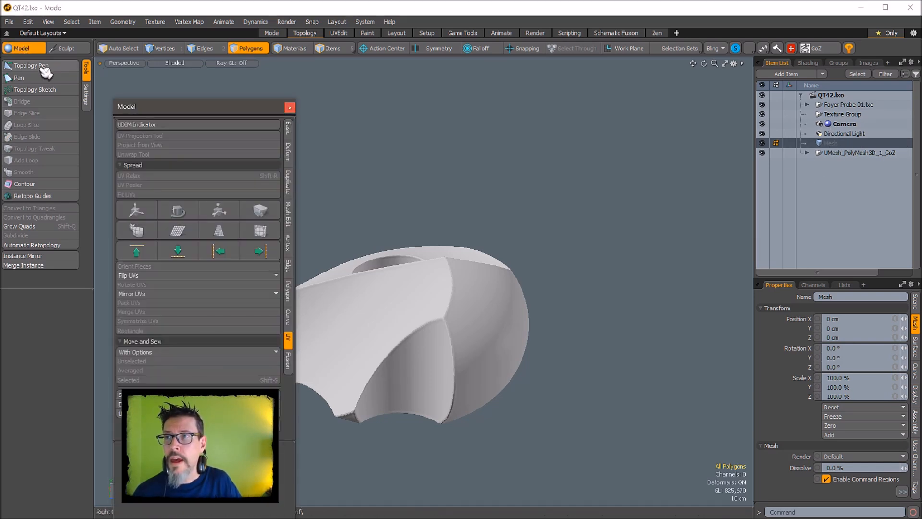
pyautogui.click(288, 127)
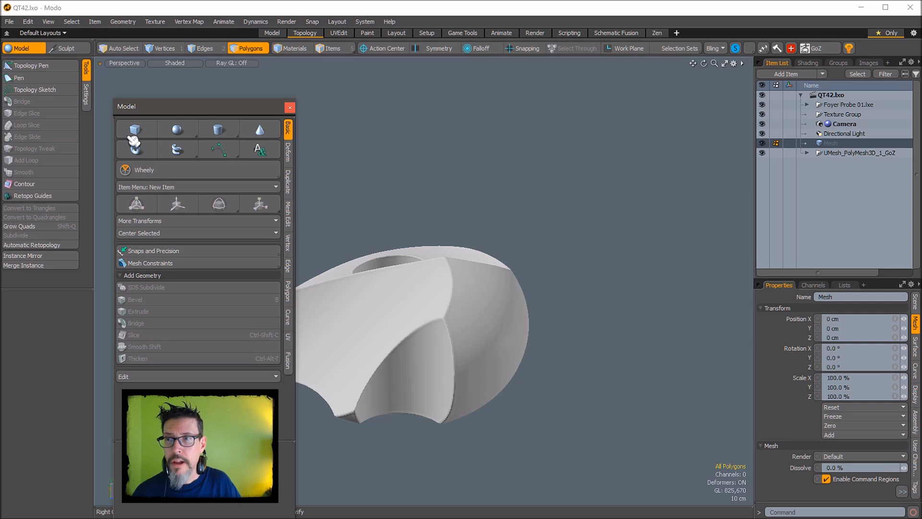
pyautogui.click(134, 136)
pyautogui.moveTo(545, 191); pyautogui.dragTo(598, 235)
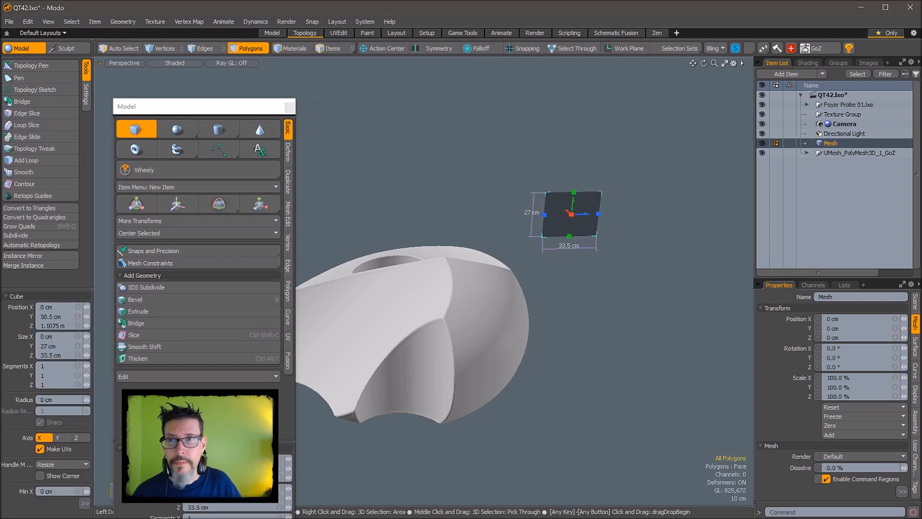
pyautogui.click(289, 107)
pyautogui.keyDown('alt'); pyautogui.moveTo(511, 242); pyautogui.dragTo(561, 311); pyautogui.keyUp('alt')
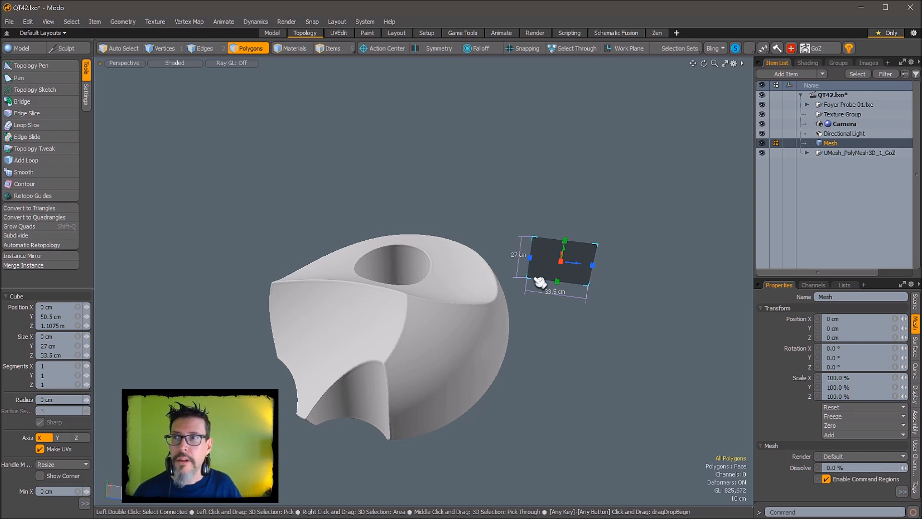
# Step: Activate the Topology Pen with snapping and move the flat quad onto the curved side surface of the model
pyautogui.hotkey('ctrl', 'space')
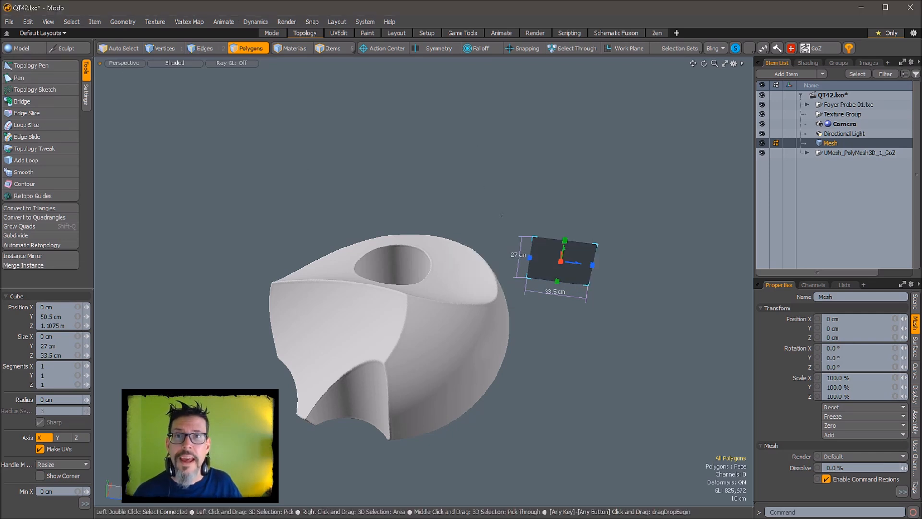
pyautogui.hotkey('ctrl', 'space')
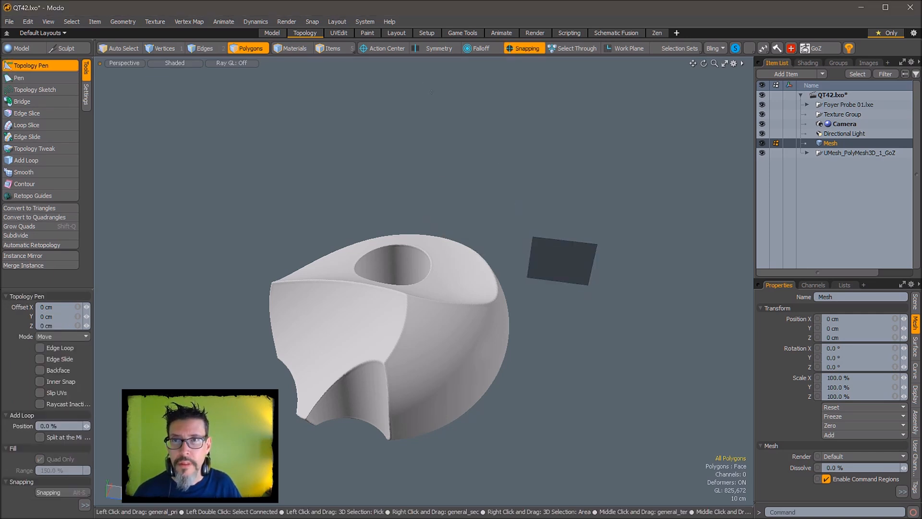
pyautogui.click(84, 504)
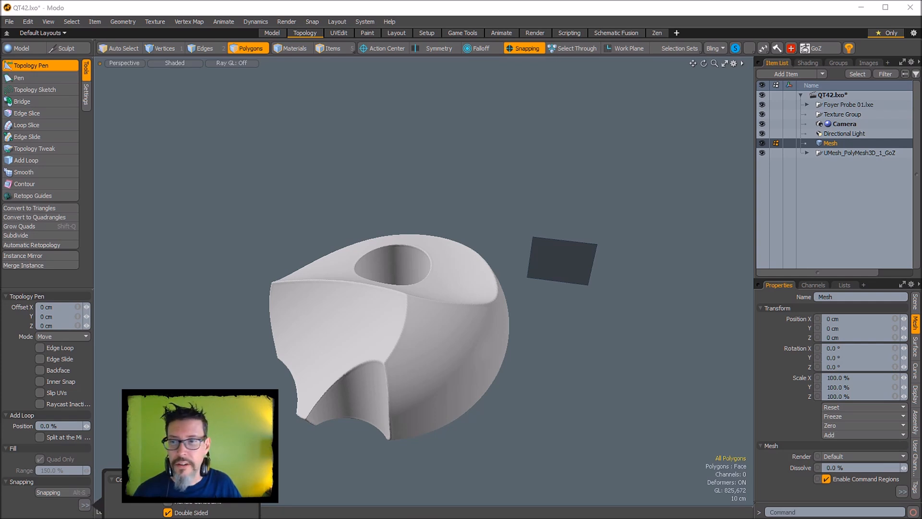
pyautogui.keyDown('alt'); pyautogui.moveTo(555, 206); pyautogui.dragTo(549, 181); pyautogui.keyUp('alt')
pyautogui.moveTo(548, 229); pyautogui.dragTo(417, 331)
pyautogui.keyDown('alt'); pyautogui.moveTo(549, 283); pyautogui.dragTo(594, 258); pyautogui.keyUp('alt')
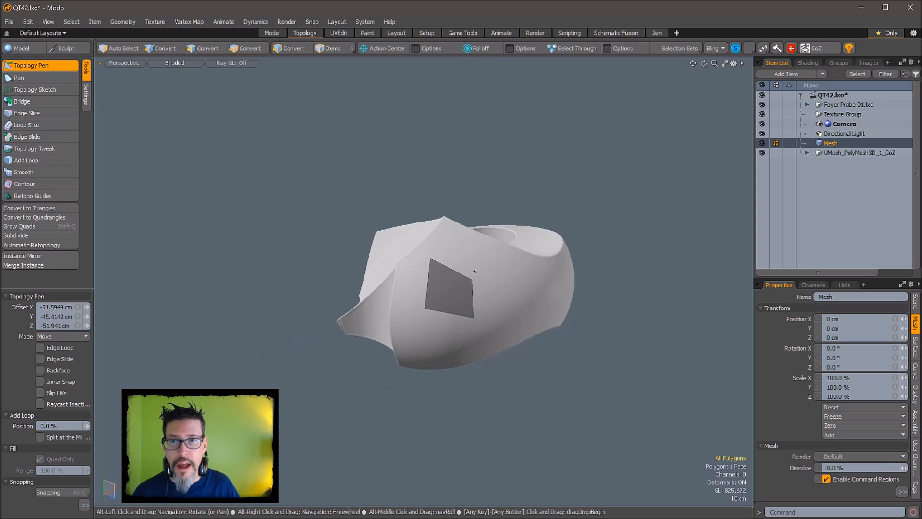
pyautogui.moveTo(448, 288)
pyautogui.mouseDown()
pyautogui.moveTo(463, 262)
pyautogui.moveTo(439, 283)
pyautogui.moveTo(446, 346)
pyautogui.moveTo(514, 319)
pyautogui.moveTo(528, 288)
pyautogui.moveTo(455, 280)
pyautogui.mouseUp()
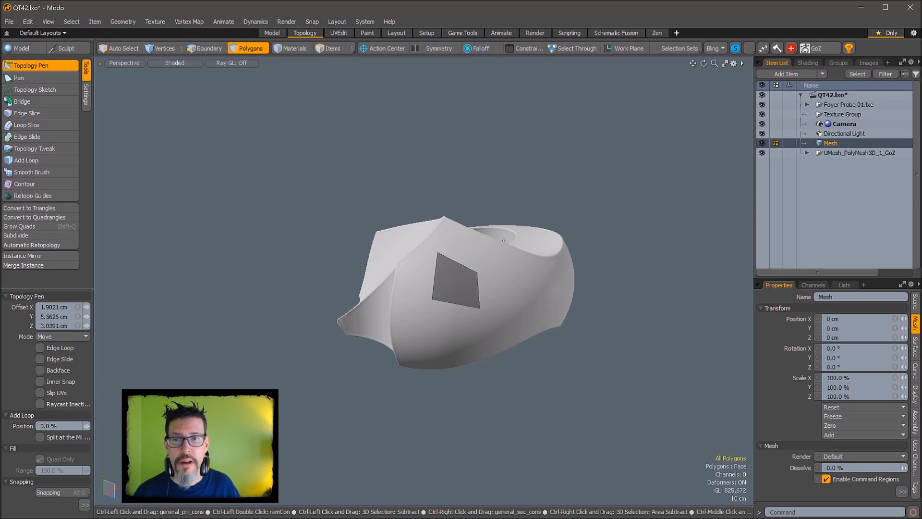
# Step: Fit the quad's corners to the side surface, placing its upper edge along the rim from the sharp peak corner
pyautogui.keyDown('alt'); pyautogui.moveTo(493, 253); pyautogui.dragTo(542, 243); pyautogui.keyUp('alt')
pyautogui.keyDown('ctrl'); pyautogui.keyDown('alt'); pyautogui.moveTo(543, 243); pyautogui.dragTo(591, 242); pyautogui.keyUp('alt'); pyautogui.keyUp('ctrl')
pyautogui.moveTo(473, 305); pyautogui.dragTo(479, 264)
pyautogui.keyDown('alt'); pyautogui.moveTo(524, 155); pyautogui.dragTo(491, 157); pyautogui.keyUp('alt')
pyautogui.moveTo(446, 274); pyautogui.dragTo(448, 226)
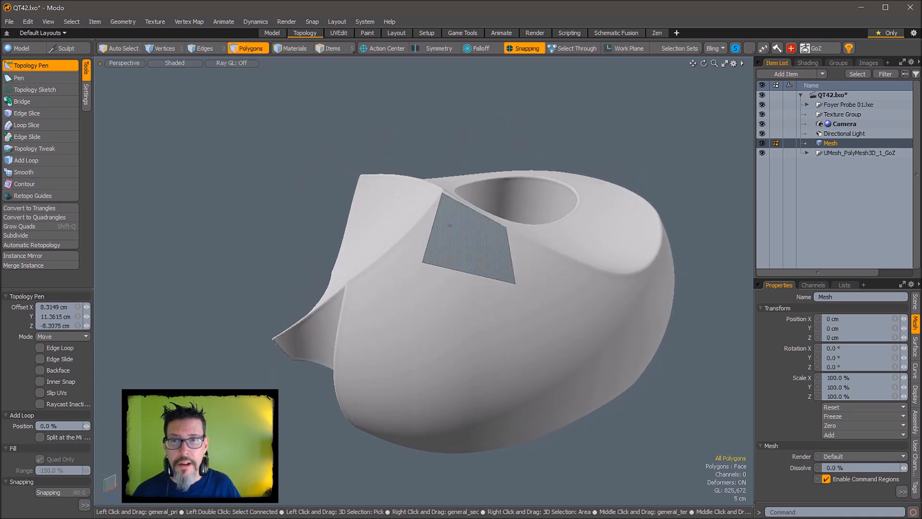
pyautogui.moveTo(421, 262); pyautogui.dragTo(446, 238)
pyautogui.keyDown('alt'); pyautogui.moveTo(502, 236); pyautogui.dragTo(497, 255); pyautogui.keyUp('alt')
pyautogui.keyDown('alt'); pyautogui.moveTo(456, 225); pyautogui.dragTo(444, 177); pyautogui.keyUp('alt')
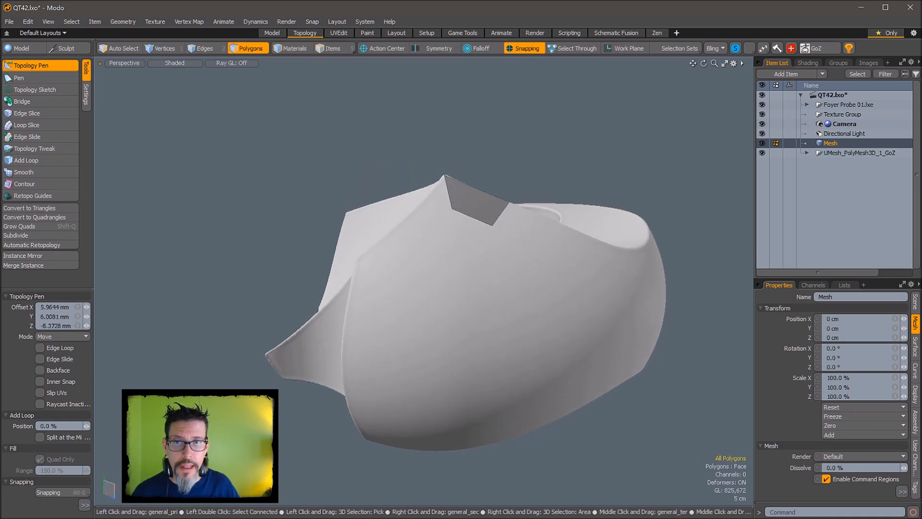
pyautogui.moveTo(452, 210); pyautogui.dragTo(455, 209)
# Step: Extrude the quad's end edge repeatedly to start a strip of quads along the rim beside the hole
pyautogui.keyDown('alt'); pyautogui.moveTo(504, 148); pyautogui.dragTo(576, 284); pyautogui.keyUp('alt')
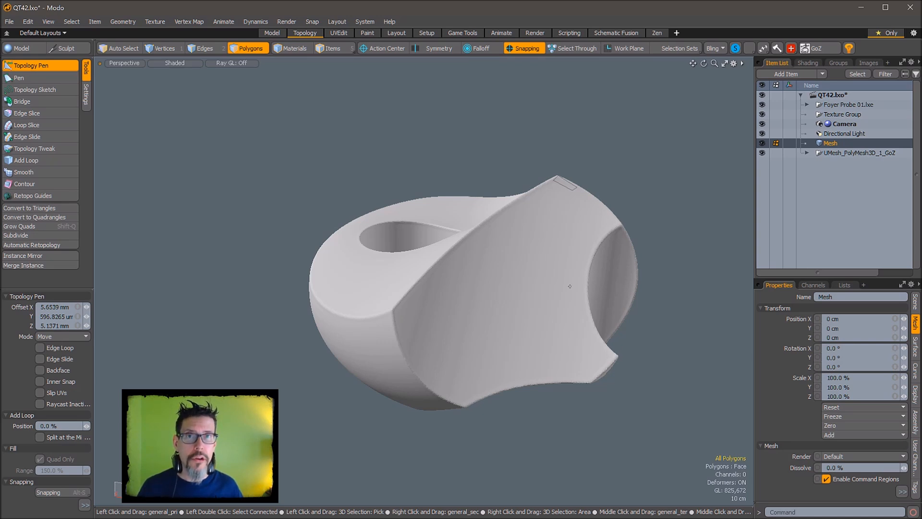
pyautogui.keyDown('alt'); pyautogui.moveTo(689, 244); pyautogui.dragTo(463, 287); pyautogui.keyUp('alt')
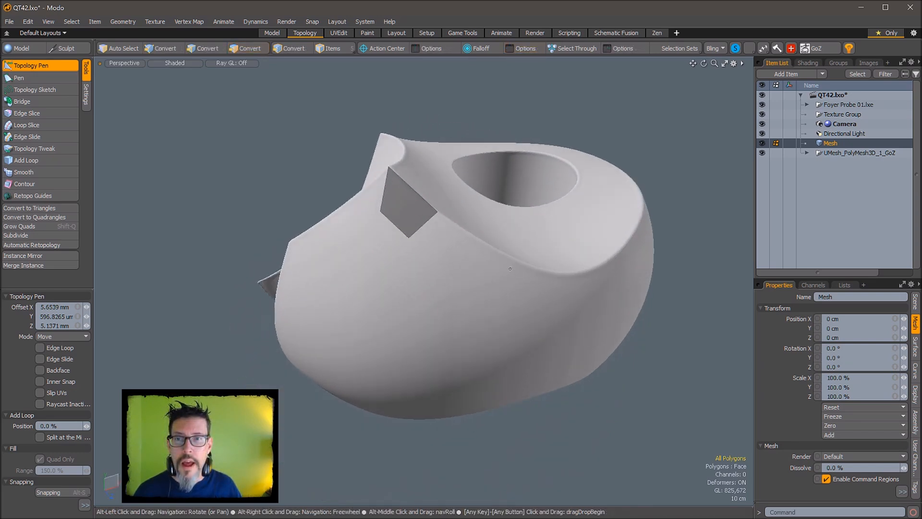
pyautogui.moveTo(510, 269)
pyautogui.keyDown('alt'); pyautogui.mouseDown()
pyautogui.moveTo(529, 251)
pyautogui.moveTo(531, 268)
pyautogui.moveTo(516, 268)
pyautogui.mouseUp(); pyautogui.keyUp('alt')
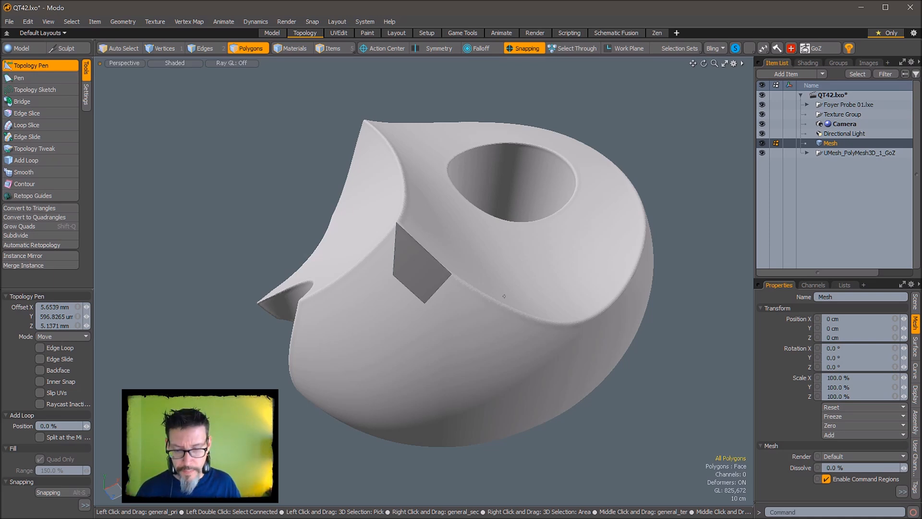
pyautogui.moveTo(531, 264)
pyautogui.keyDown('alt'); pyautogui.mouseDown()
pyautogui.moveTo(534, 213)
pyautogui.moveTo(516, 258)
pyautogui.mouseUp(); pyautogui.keyUp('alt')
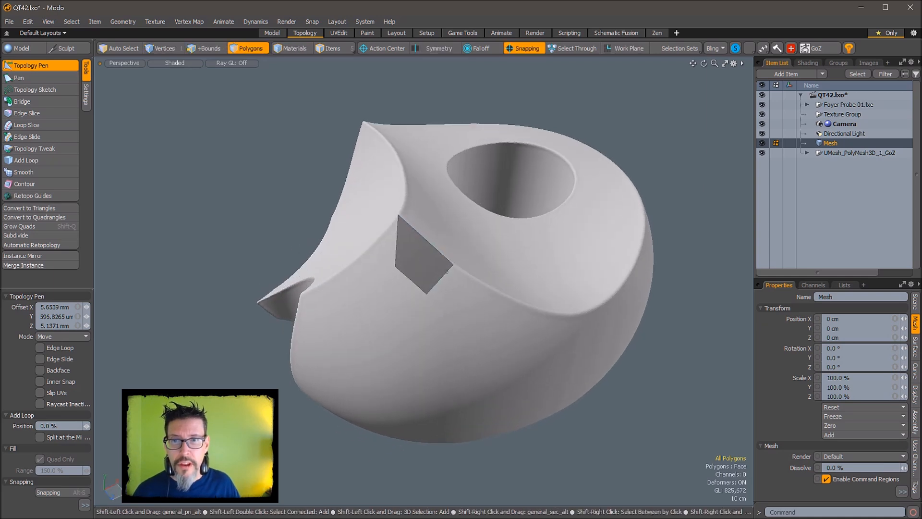
pyautogui.keyDown('shift'); pyautogui.moveTo(445, 277); pyautogui.dragTo(524, 341); pyautogui.keyUp('shift')
pyautogui.keyDown('alt'); pyautogui.moveTo(519, 259); pyautogui.dragTo(521, 216); pyautogui.keyUp('alt')
pyautogui.keyDown('shift'); pyautogui.moveTo(453, 225); pyautogui.dragTo(514, 254); pyautogui.keyUp('shift')
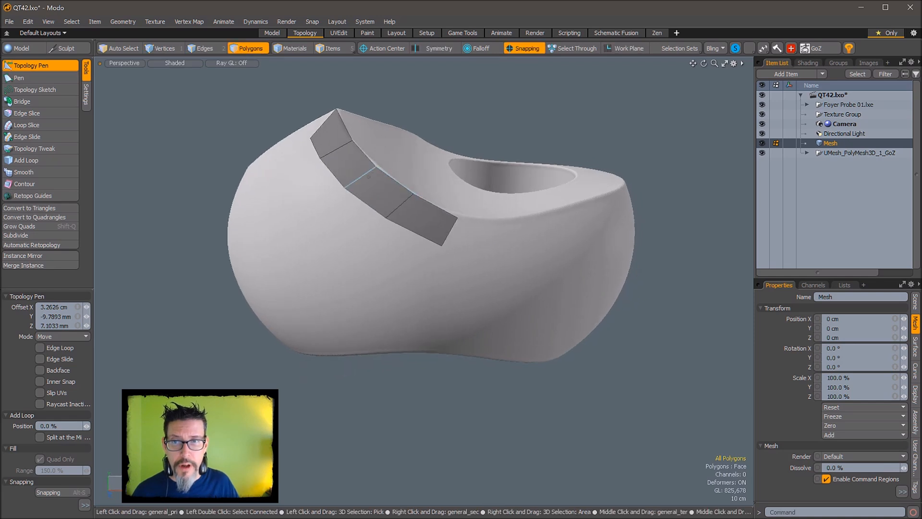
pyautogui.moveTo(367, 175); pyautogui.dragTo(369, 173)
pyautogui.keyDown('shift'); pyautogui.moveTo(451, 225); pyautogui.dragTo(528, 232); pyautogui.keyUp('shift')
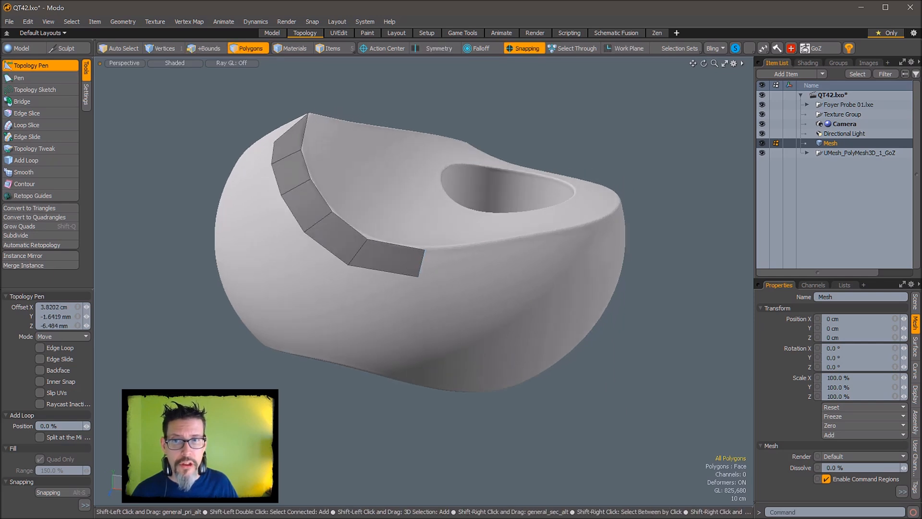
# Step: Continue the quad strip around the curved rim to the opposite sharp corner and adjust its last inner vertex
pyautogui.keyDown('shift'); pyautogui.moveTo(477, 254); pyautogui.dragTo(500, 230); pyautogui.keyUp('shift')
pyautogui.keyDown('shift'); pyautogui.moveTo(372, 242); pyautogui.dragTo(490, 216); pyautogui.keyUp('shift')
pyautogui.keyDown('shift'); pyautogui.moveTo(402, 192); pyautogui.dragTo(458, 204); pyautogui.keyUp('shift')
pyautogui.keyDown('alt'); pyautogui.moveTo(509, 222); pyautogui.dragTo(486, 227); pyautogui.keyUp('alt')
pyautogui.keyDown('shift'); pyautogui.moveTo(427, 208); pyautogui.dragTo(496, 236); pyautogui.keyUp('shift')
pyautogui.keyDown('alt'); pyautogui.keyDown('shift'); pyautogui.moveTo(496, 237); pyautogui.dragTo(495, 270); pyautogui.keyUp('shift'); pyautogui.keyUp('alt')
pyautogui.keyDown('shift'); pyautogui.moveTo(442, 286); pyautogui.dragTo(492, 247); pyautogui.keyUp('shift')
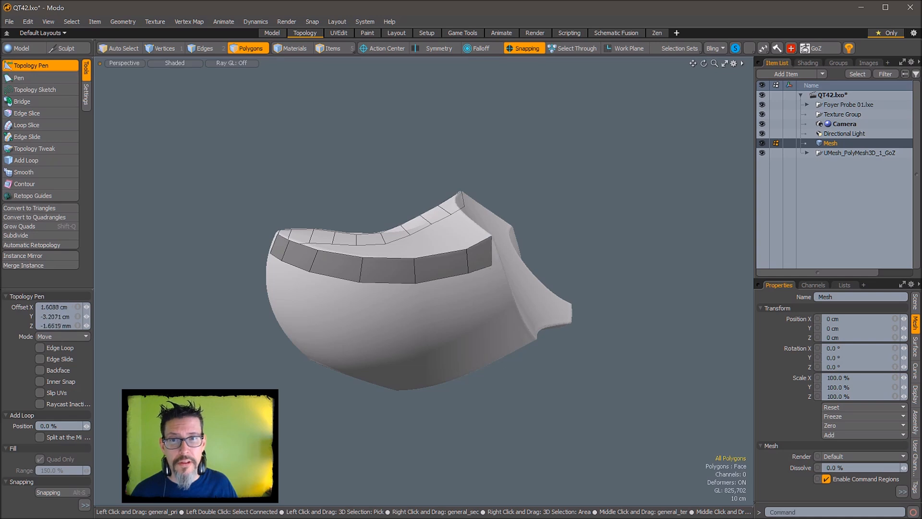
pyautogui.moveTo(470, 265); pyautogui.dragTo(452, 268)
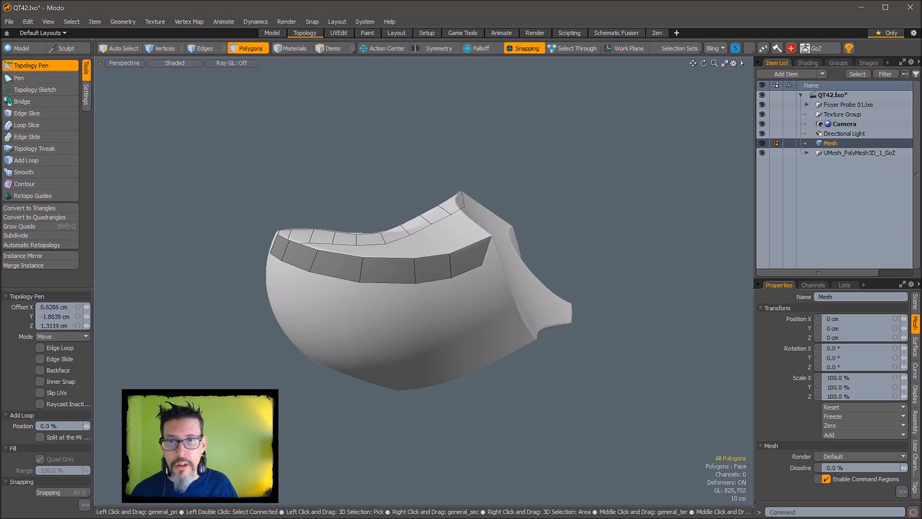
# Step: Turn the strip at the sharp corner and extend it with two quads down the adjoining edge
pyautogui.keyDown('alt'); pyautogui.moveTo(527, 256); pyautogui.dragTo(530, 216); pyautogui.keyUp('alt')
pyautogui.keyDown('shift'); pyautogui.moveTo(474, 228); pyautogui.dragTo(516, 214); pyautogui.keyUp('shift')
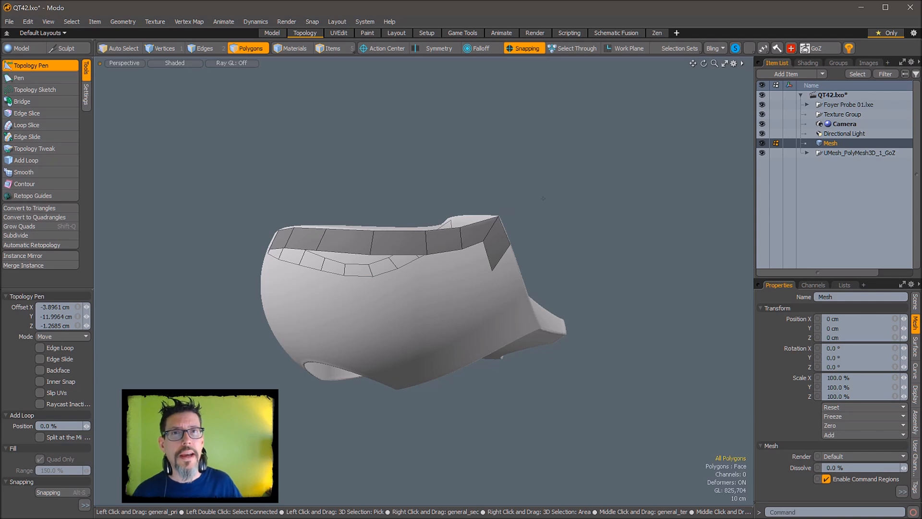
pyautogui.keyDown('alt'); pyautogui.moveTo(543, 198); pyautogui.dragTo(475, 299); pyautogui.keyUp('alt')
pyautogui.keyDown('alt'); pyautogui.moveTo(593, 226); pyautogui.dragTo(454, 280); pyautogui.keyUp('alt')
pyautogui.keyDown('alt'); pyautogui.moveTo(521, 399); pyautogui.dragTo(539, 401); pyautogui.keyUp('alt')
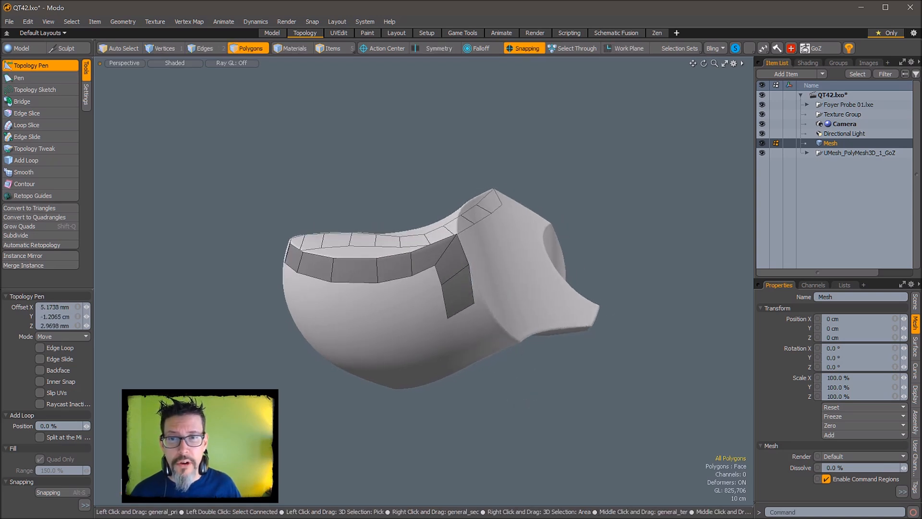
# Step: Try moving the strip's lower end vertex away across the model and return it to the side edge
pyautogui.moveTo(476, 300); pyautogui.dragTo(556, 253)
pyautogui.moveTo(612, 196)
pyautogui.keyDown('alt'); pyautogui.mouseDown()
pyautogui.moveTo(658, 221)
pyautogui.moveTo(650, 235)
pyautogui.moveTo(596, 194)
pyautogui.mouseUp(); pyautogui.keyUp('alt')
pyautogui.moveTo(570, 253); pyautogui.dragTo(469, 302)
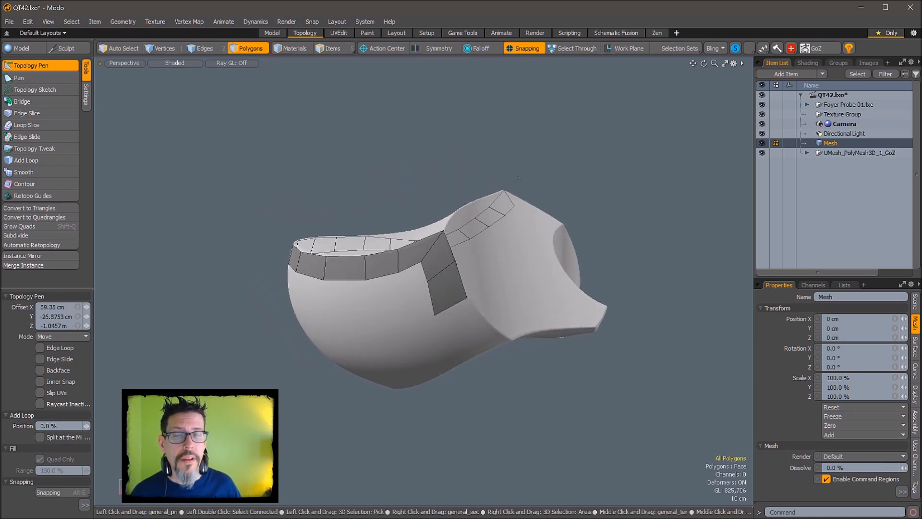
# Step: Reposition vertices along the rim strip to even out the spacing and width of its quads
pyautogui.keyDown('alt'); pyautogui.moveTo(514, 153); pyautogui.dragTo(513, 160); pyautogui.keyUp('alt')
pyautogui.keyDown('ctrl'); pyautogui.keyDown('alt'); pyautogui.moveTo(555, 225); pyautogui.dragTo(587, 224); pyautogui.keyUp('alt'); pyautogui.keyUp('ctrl')
pyautogui.keyDown('alt'); pyautogui.keyDown('shift'); pyautogui.moveTo(587, 224); pyautogui.dragTo(547, 246); pyautogui.keyUp('shift'); pyautogui.keyUp('alt')
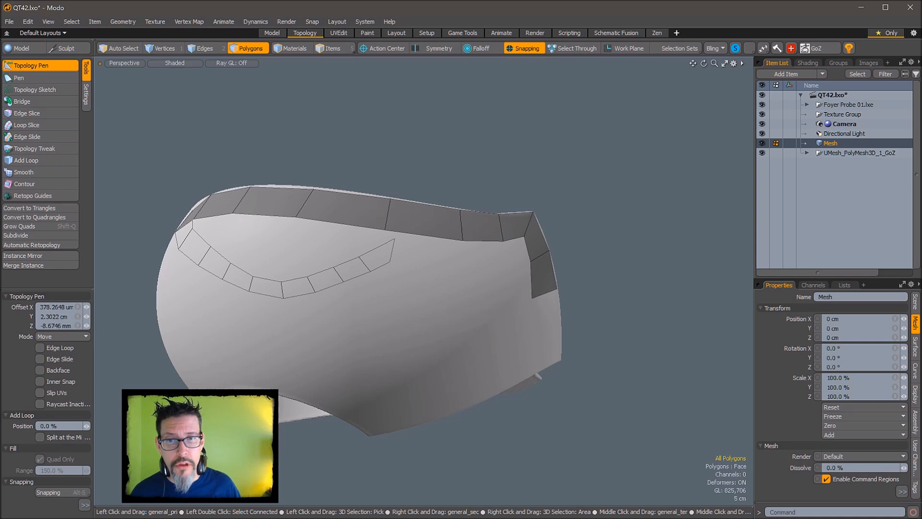
pyautogui.keyDown('alt'); pyautogui.moveTo(294, 175); pyautogui.dragTo(442, 152); pyautogui.keyUp('alt')
pyautogui.moveTo(407, 195); pyautogui.dragTo(408, 194)
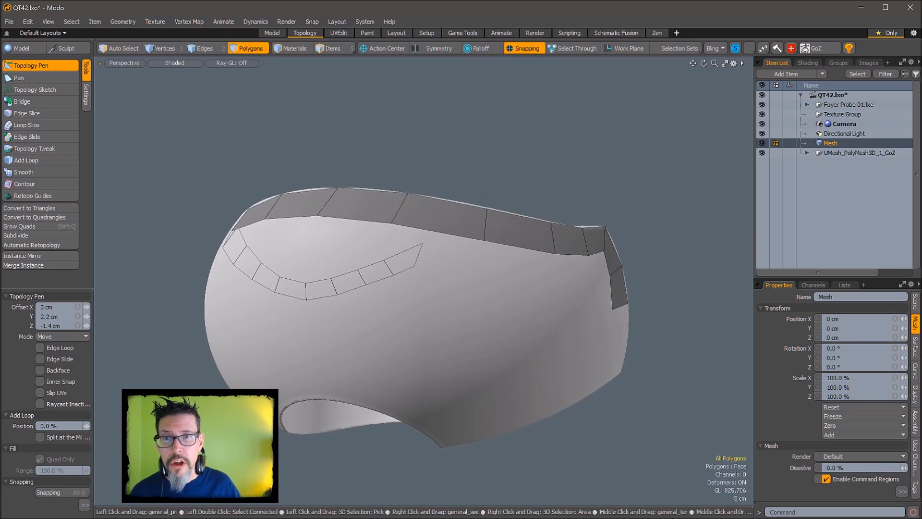
pyautogui.keyDown('alt'); pyautogui.moveTo(499, 192); pyautogui.dragTo(530, 196); pyautogui.keyUp('alt')
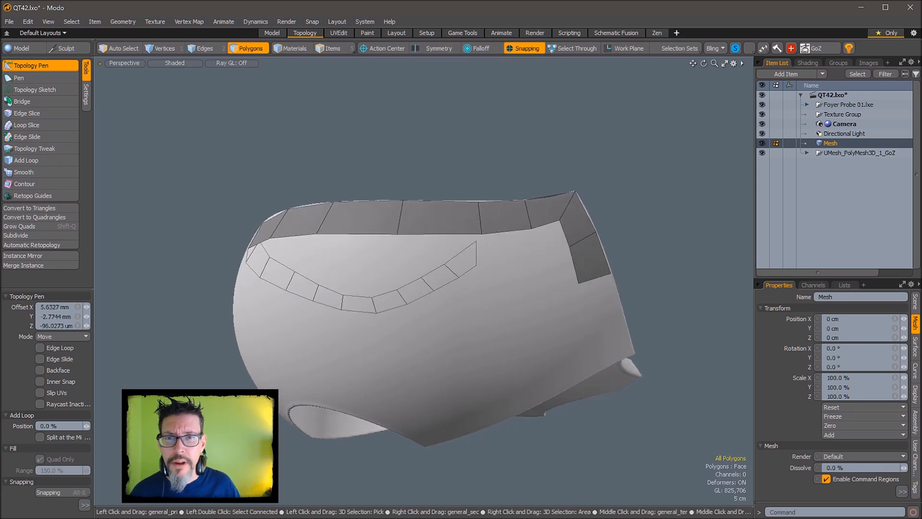
pyautogui.moveTo(480, 217); pyautogui.dragTo(435, 171)
# Step: Extend the strip's other end past the peak corner and along the adjoining edge, then adjust its corner vertex
pyautogui.keyDown('shift'); pyautogui.moveTo(391, 217); pyautogui.dragTo(380, 253); pyautogui.keyUp('shift')
pyautogui.keyDown('alt'); pyautogui.moveTo(485, 269); pyautogui.dragTo(401, 238); pyautogui.keyUp('alt')
pyautogui.keyDown('shift'); pyautogui.moveTo(445, 211); pyautogui.dragTo(414, 287); pyautogui.keyUp('shift')
pyautogui.keyDown('alt'); pyautogui.keyDown('shift'); pyautogui.moveTo(414, 287); pyautogui.dragTo(453, 232); pyautogui.keyUp('shift'); pyautogui.keyUp('alt')
pyautogui.moveTo(418, 175); pyautogui.dragTo(416, 173)
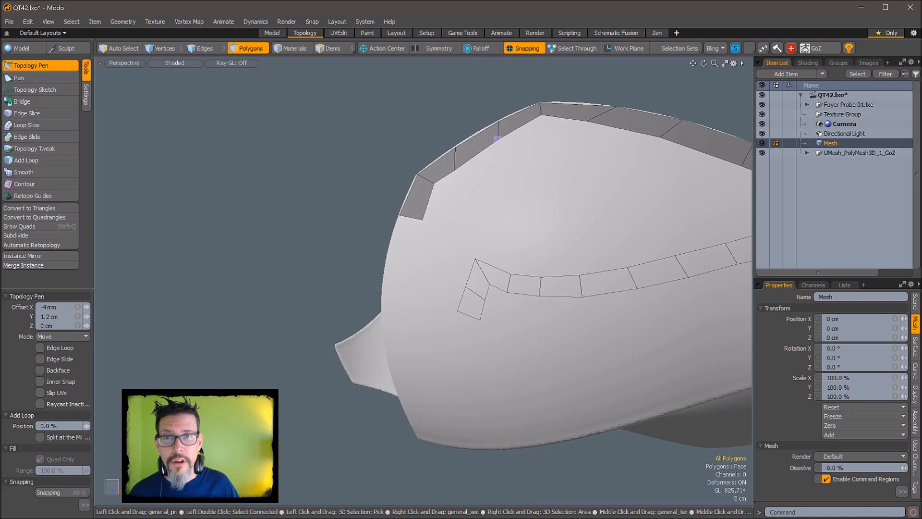
pyautogui.moveTo(541, 115); pyautogui.dragTo(541, 123)
pyautogui.keyDown('alt'); pyautogui.moveTo(568, 155); pyautogui.dragTo(540, 111); pyautogui.keyUp('alt')
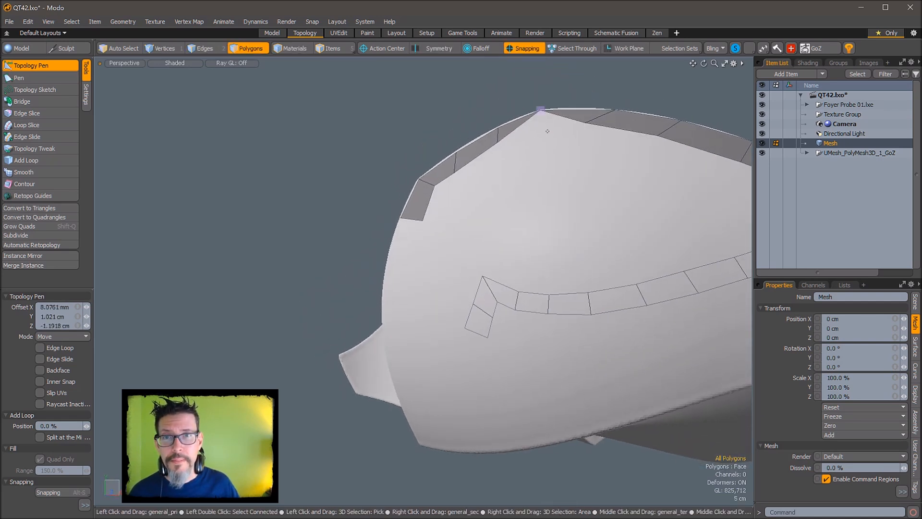
pyautogui.hotkey('ctrl', 'z')
# Step: Adjust the strip's inner vertices around the peak corner to give the quads an even width
pyautogui.keyDown('alt'); pyautogui.moveTo(568, 158); pyautogui.dragTo(562, 244); pyautogui.keyUp('alt')
pyautogui.moveTo(548, 172); pyautogui.dragTo(548, 158)
pyautogui.keyDown('alt'); pyautogui.moveTo(546, 194); pyautogui.dragTo(433, 284); pyautogui.keyUp('alt')
pyautogui.moveTo(451, 234); pyautogui.dragTo(456, 231)
pyautogui.keyDown('alt'); pyautogui.moveTo(484, 231); pyautogui.dragTo(576, 161); pyautogui.keyUp('alt')
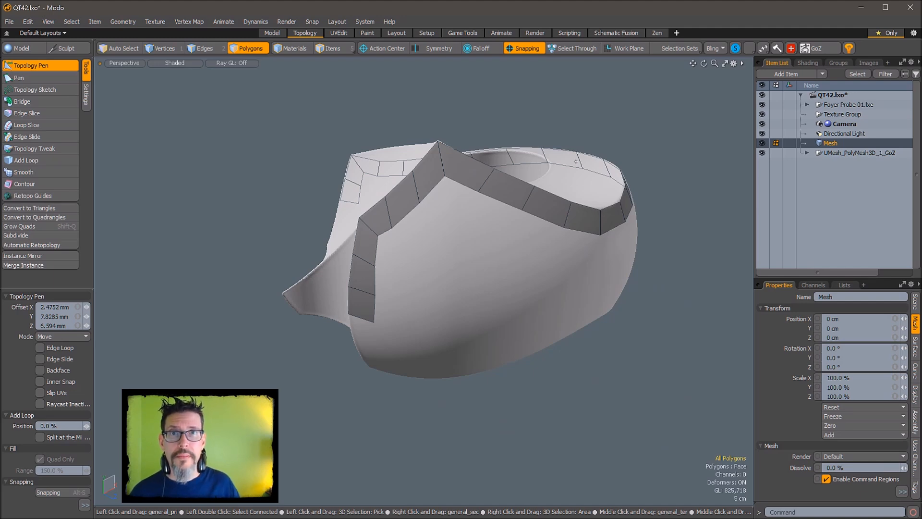
# Step: Build further quad strips around the circular cutout and along the adjoining sharp edges of the side face
pyautogui.keyDown('alt'); pyautogui.moveTo(480, 230); pyautogui.dragTo(509, 209); pyautogui.keyUp('alt')
pyautogui.keyDown('alt'); pyautogui.moveTo(509, 209); pyautogui.dragTo(530, 216); pyautogui.keyUp('alt')
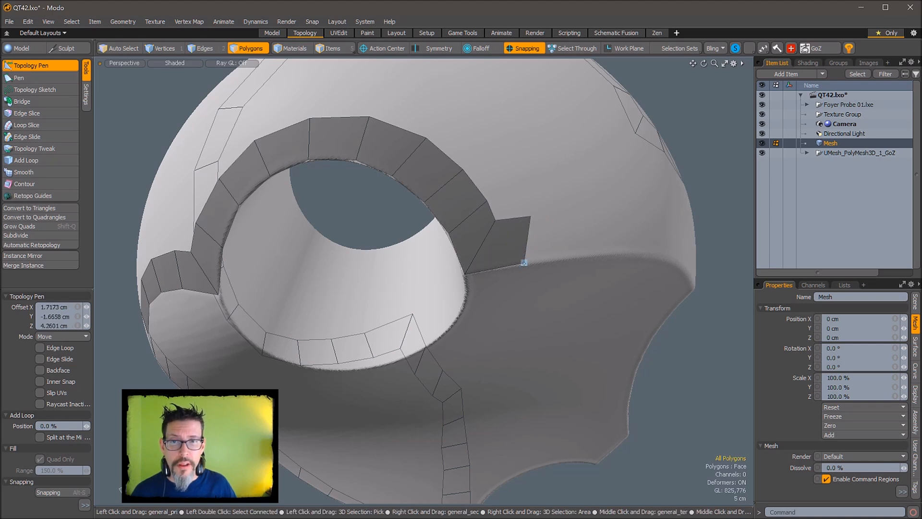
pyautogui.keyDown('alt'); pyautogui.moveTo(524, 262); pyautogui.dragTo(527, 240); pyautogui.keyUp('alt')
pyautogui.moveTo(469, 253); pyautogui.dragTo(494, 216)
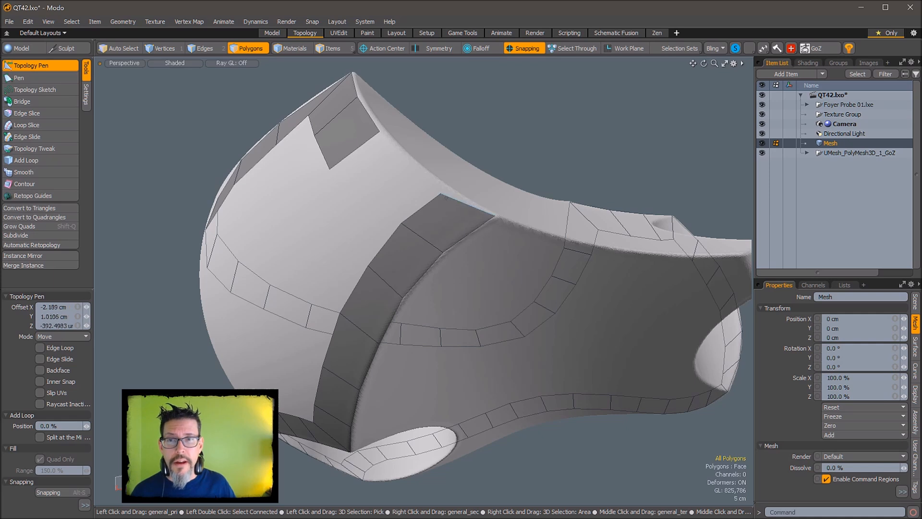
# Step: Bridge the remaining gap between the strips along the side face's edge and adjust the new quads' vertices
pyautogui.moveTo(431, 192); pyautogui.dragTo(405, 253)
pyautogui.moveTo(410, 209)
pyautogui.mouseDown()
pyautogui.moveTo(400, 224)
pyautogui.moveTo(399, 191)
pyautogui.moveTo(368, 200)
pyautogui.moveTo(421, 212)
pyautogui.mouseUp()
pyautogui.keyDown('alt'); pyautogui.keyDown('shift'); pyautogui.moveTo(421, 211); pyautogui.dragTo(516, 197); pyautogui.keyUp('shift'); pyautogui.keyUp('alt')
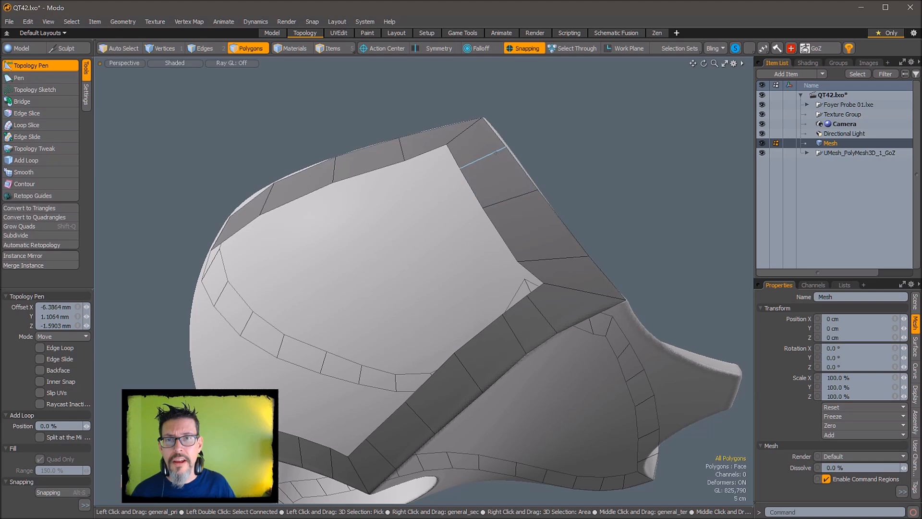
# Step: Extend a quad strip from the ridge corner around the circular hole's open side until it meets the strip on the opposite side
pyautogui.keyDown('alt'); pyautogui.moveTo(520, 229); pyautogui.dragTo(504, 205); pyautogui.keyUp('alt')
pyautogui.keyDown('alt'); pyautogui.moveTo(571, 187); pyautogui.dragTo(562, 214); pyautogui.keyUp('alt')
pyautogui.keyDown('alt'); pyautogui.moveTo(548, 165); pyautogui.dragTo(623, 162); pyautogui.keyUp('alt')
pyautogui.moveTo(511, 329); pyautogui.dragTo(512, 327)
pyautogui.keyDown('alt'); pyautogui.moveTo(512, 327); pyautogui.dragTo(473, 239); pyautogui.keyUp('alt')
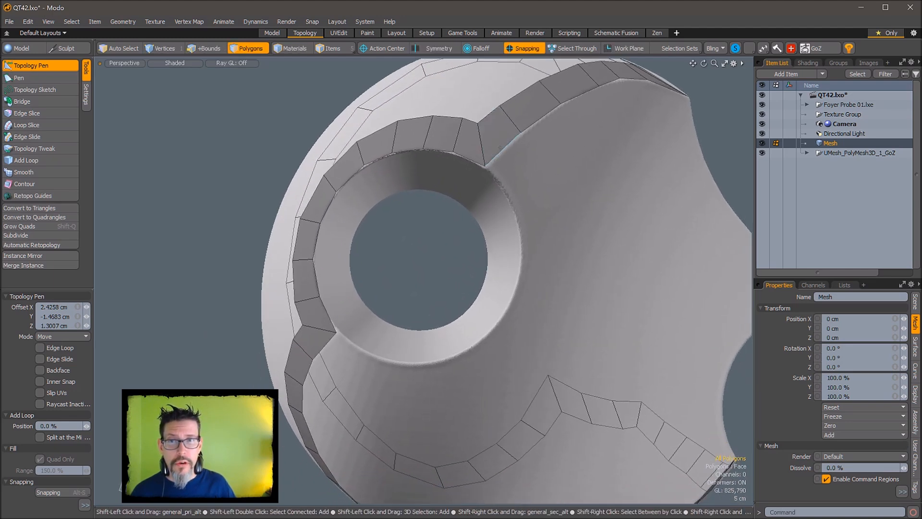
pyautogui.keyDown('shift'); pyautogui.click(519, 158); pyautogui.keyUp('shift')
pyautogui.keyDown('shift'); pyautogui.moveTo(535, 169); pyautogui.dragTo(553, 184); pyautogui.keyUp('shift')
pyautogui.keyDown('alt'); pyautogui.moveTo(575, 261); pyautogui.dragTo(571, 215); pyautogui.keyUp('alt')
pyautogui.keyDown('shift'); pyautogui.moveTo(518, 162); pyautogui.dragTo(547, 200); pyautogui.keyUp('shift')
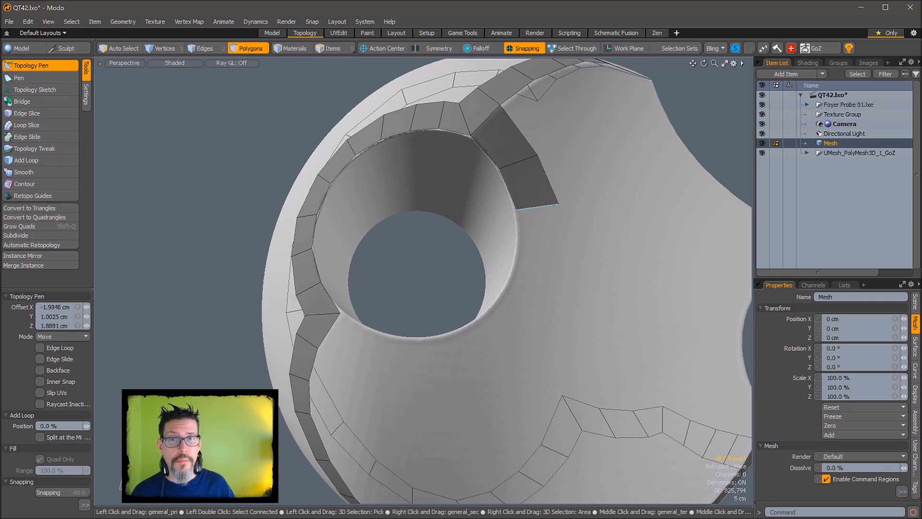
pyautogui.keyDown('shift'); pyautogui.moveTo(556, 205); pyautogui.dragTo(484, 359); pyautogui.keyUp('shift')
pyautogui.keyDown('alt'); pyautogui.moveTo(483, 359); pyautogui.dragTo(425, 303); pyautogui.keyUp('alt')
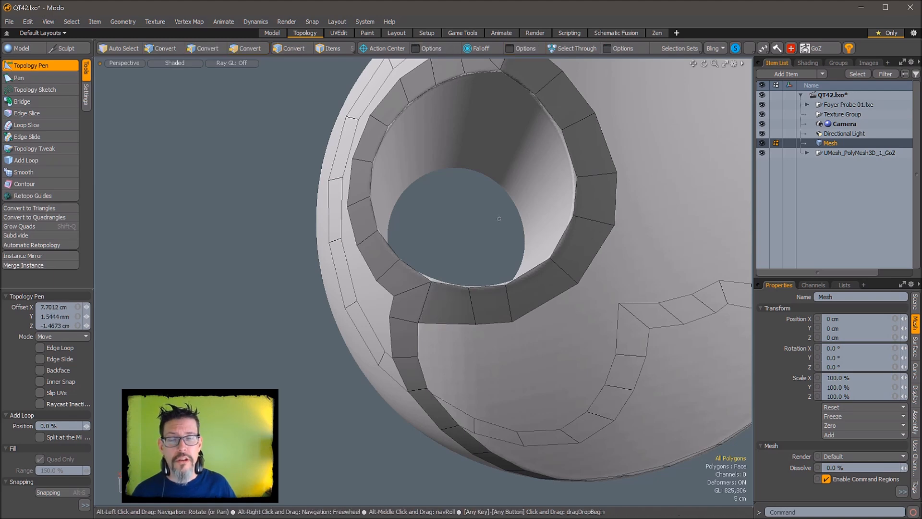
# Step: Lay quads around the sharp corner of the face with the hole, starting strips along both adjoining edges
pyautogui.keyDown('alt'); pyautogui.moveTo(499, 218); pyautogui.dragTo(505, 234); pyautogui.keyUp('alt')
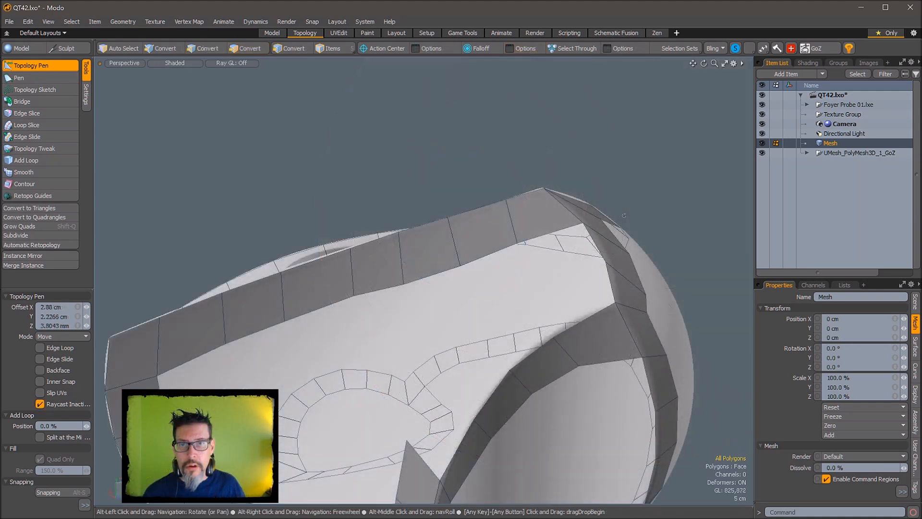
pyautogui.moveTo(552, 288)
pyautogui.keyDown('alt'); pyautogui.mouseDown()
pyautogui.moveTo(581, 301)
pyautogui.moveTo(592, 237)
pyautogui.moveTo(541, 287)
pyautogui.mouseUp(); pyautogui.keyUp('alt')
pyautogui.keyDown('shift'); pyautogui.moveTo(525, 294); pyautogui.dragTo(520, 263); pyautogui.keyUp('shift')
pyautogui.keyDown('shift'); pyautogui.moveTo(589, 248); pyautogui.dragTo(523, 356); pyautogui.keyUp('shift')
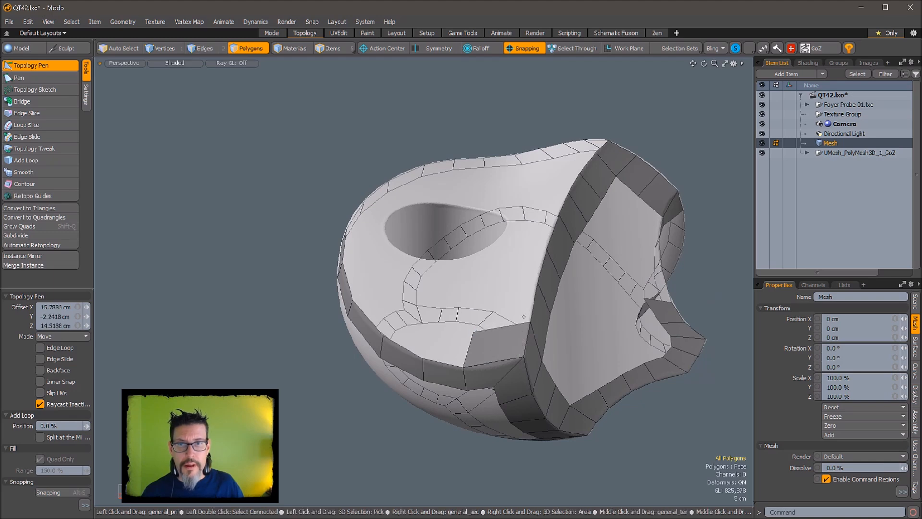
pyautogui.moveTo(503, 266)
pyautogui.keyDown('alt'); pyautogui.mouseDown()
pyautogui.moveTo(566, 218)
pyautogui.moveTo(570, 286)
pyautogui.mouseUp(); pyautogui.keyUp('alt')
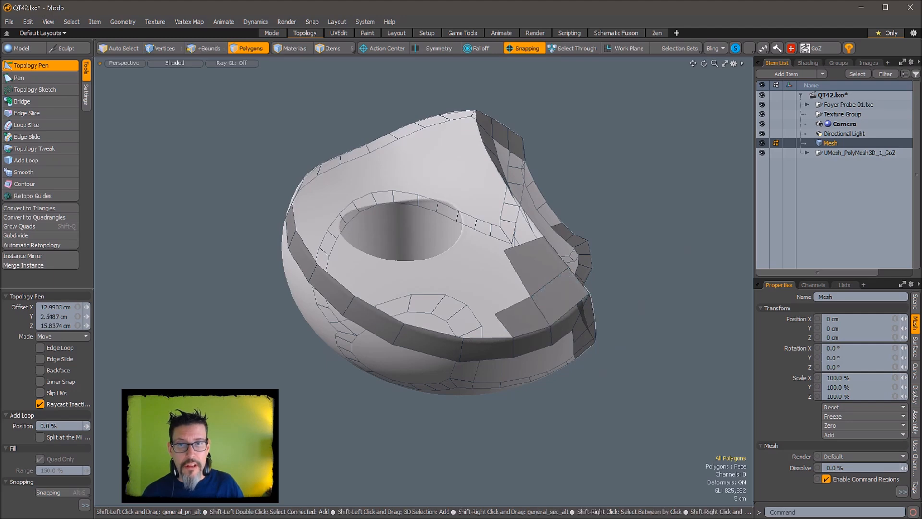
pyautogui.keyDown('alt'); pyautogui.moveTo(567, 259); pyautogui.dragTo(515, 266); pyautogui.keyUp('alt')
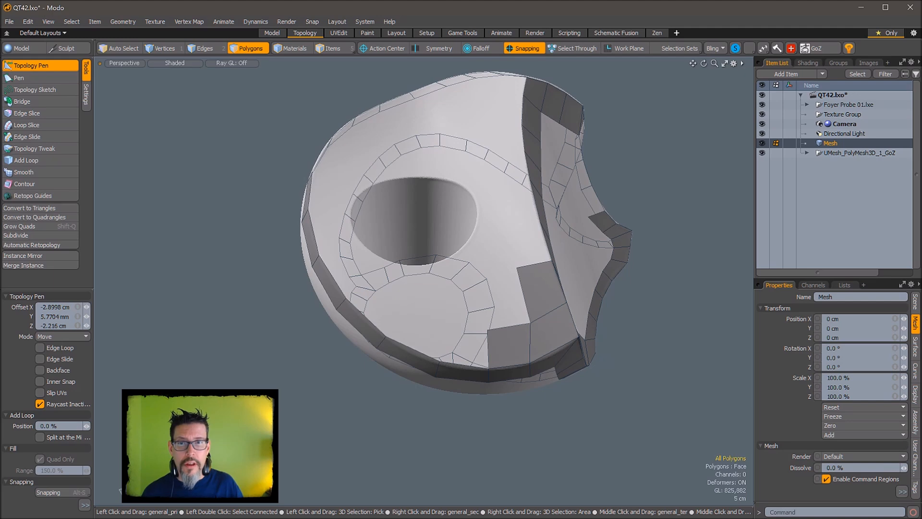
# Step: Extend the corner strip along the face's curved outer edge up to the hole
pyautogui.keyDown('alt'); pyautogui.moveTo(523, 268); pyautogui.dragTo(502, 238); pyautogui.keyUp('alt')
pyautogui.keyDown('alt'); pyautogui.moveTo(569, 237); pyautogui.dragTo(589, 284); pyautogui.keyUp('alt')
pyautogui.keyDown('shift'); pyautogui.moveTo(512, 311); pyautogui.dragTo(462, 264); pyautogui.keyUp('shift')
pyautogui.scroll(2, 486, 316)
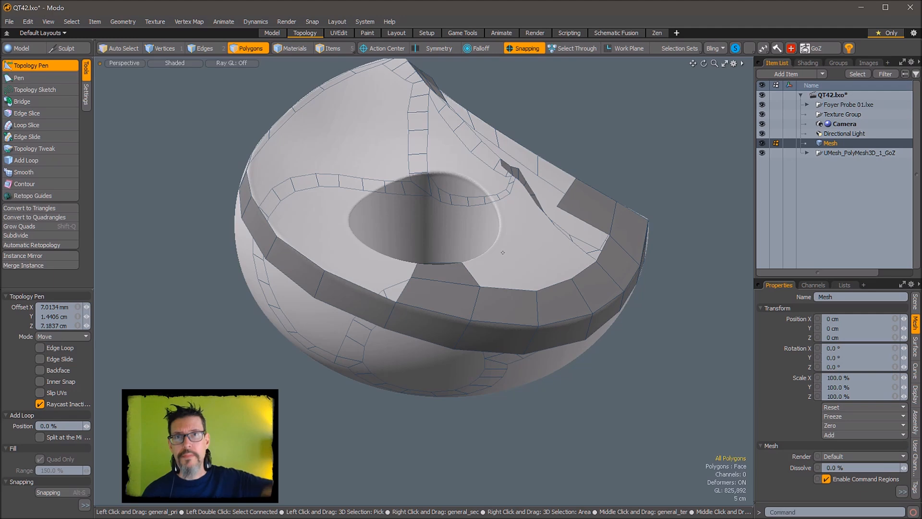
# Step: Build a ring of quads around the hole's rim, starting from the outer edge strip
pyautogui.keyDown('alt'); pyautogui.moveTo(568, 236); pyautogui.dragTo(450, 288); pyautogui.keyUp('alt')
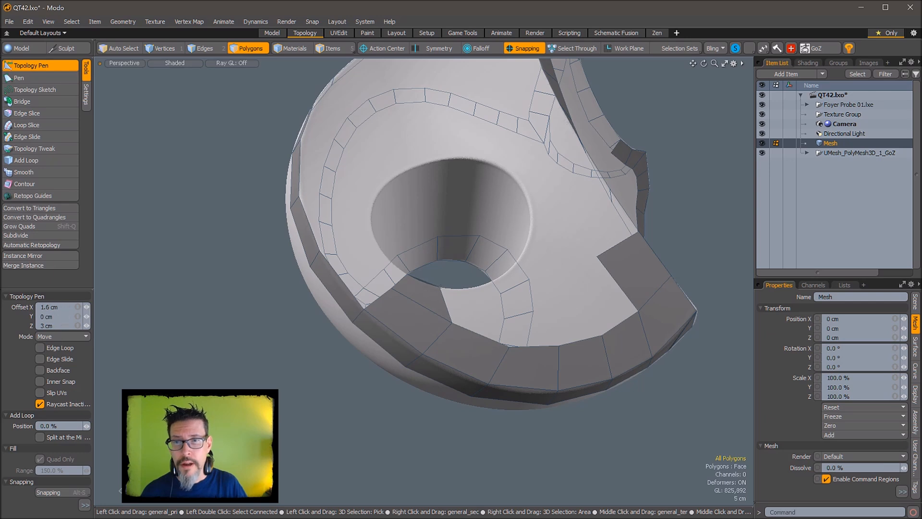
pyautogui.keyDown('shift'); pyautogui.moveTo(462, 323); pyautogui.dragTo(503, 322); pyautogui.keyUp('shift')
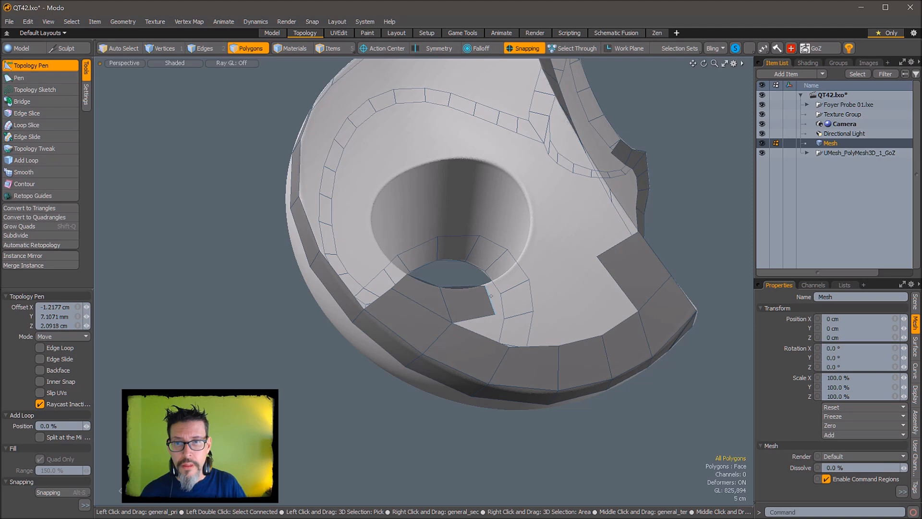
pyautogui.keyDown('alt'); pyautogui.moveTo(446, 288); pyautogui.dragTo(579, 323); pyautogui.keyUp('alt')
pyautogui.keyDown('shift'); pyautogui.moveTo(507, 345); pyautogui.dragTo(451, 359); pyautogui.keyUp('shift')
pyautogui.keyDown('alt'); pyautogui.moveTo(451, 359); pyautogui.dragTo(431, 362); pyautogui.keyUp('alt')
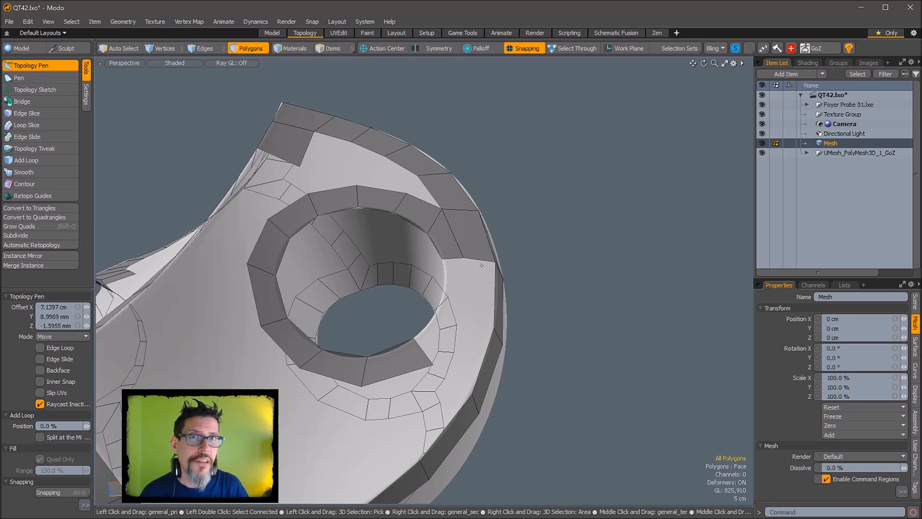
pyautogui.keyDown('alt'); pyautogui.moveTo(473, 255); pyautogui.dragTo(426, 335); pyautogui.keyUp('alt')
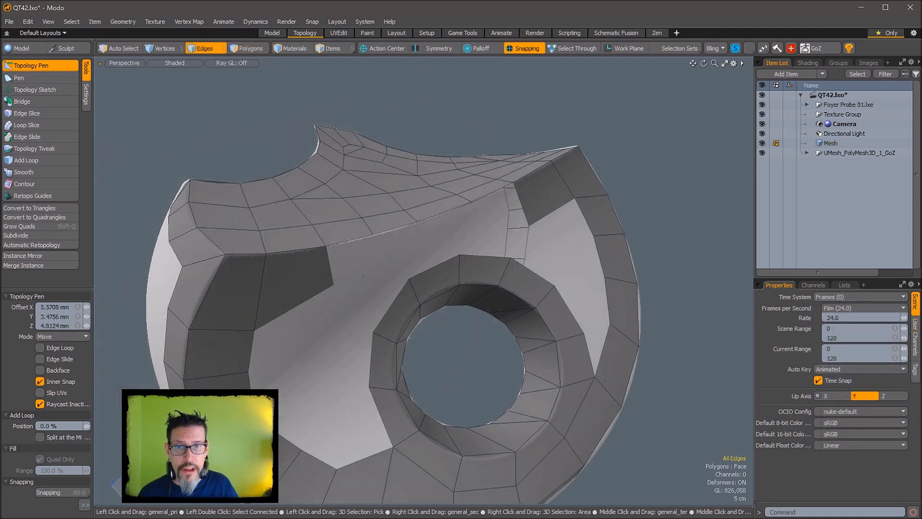
# Step: Extend the strip along the concave face's edge above the hole and join it to the hole's ring and the far corner quads
pyautogui.keyDown('alt'); pyautogui.moveTo(416, 255); pyautogui.dragTo(386, 276); pyautogui.keyUp('alt')
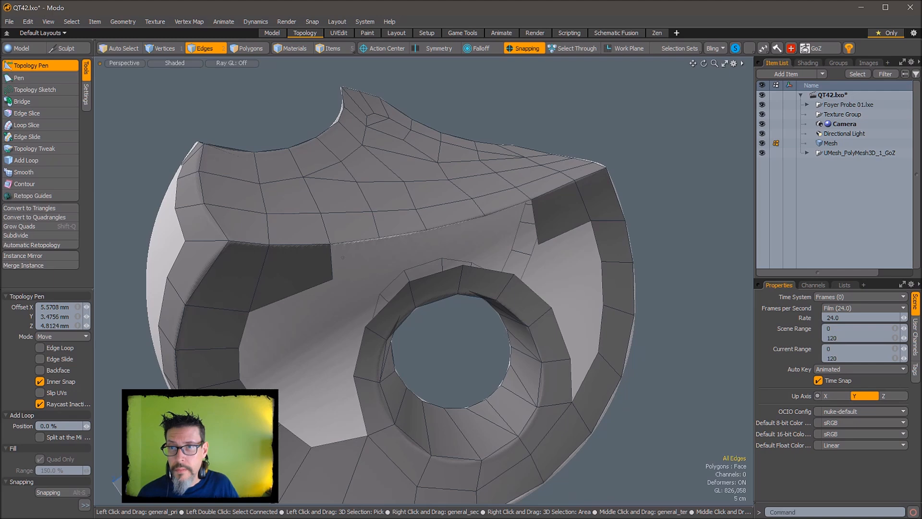
pyautogui.keyDown('shift'); pyautogui.moveTo(332, 262); pyautogui.dragTo(403, 247); pyautogui.keyUp('shift')
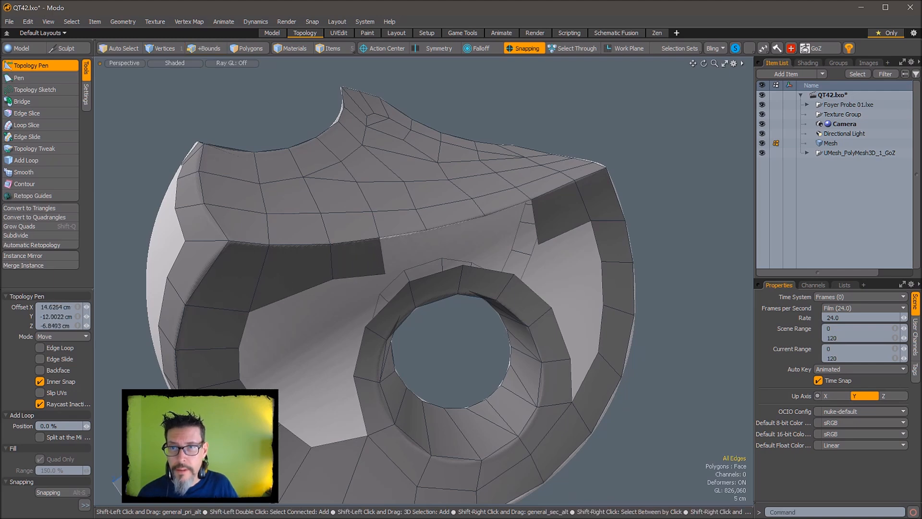
pyautogui.keyDown('shift'); pyautogui.moveTo(394, 256); pyautogui.dragTo(453, 268); pyautogui.keyUp('shift')
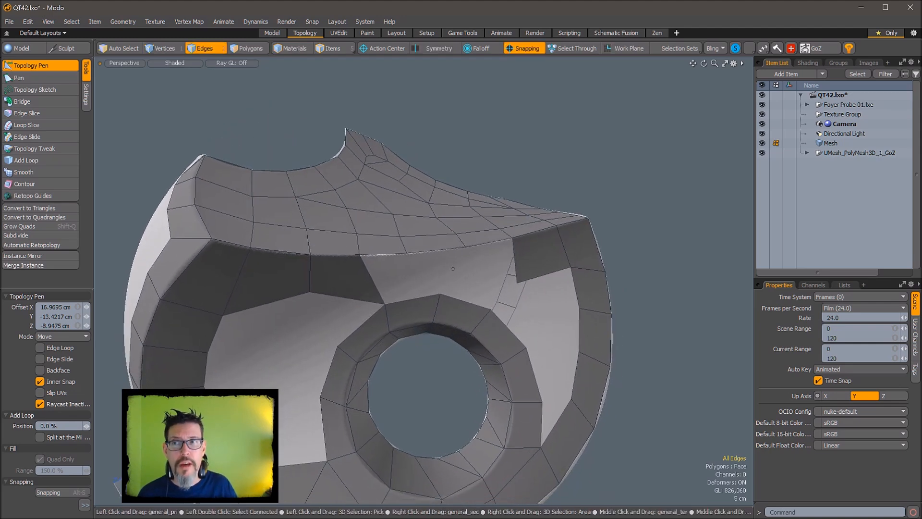
pyautogui.keyDown('alt'); pyautogui.moveTo(453, 268); pyautogui.dragTo(432, 262); pyautogui.keyUp('alt')
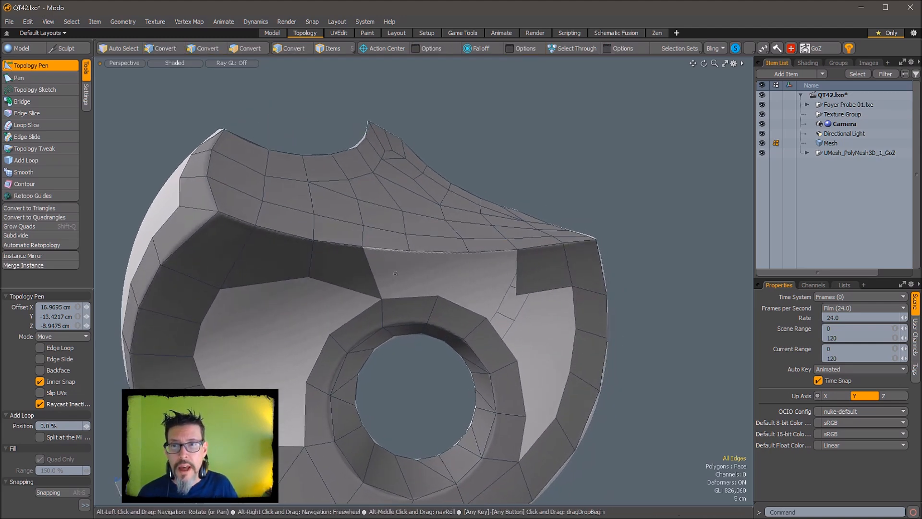
pyautogui.keyDown('shift'); pyautogui.moveTo(362, 246); pyautogui.dragTo(522, 229); pyautogui.keyUp('shift')
pyautogui.keyDown('alt'); pyautogui.moveTo(440, 251); pyautogui.dragTo(410, 285); pyautogui.keyUp('alt')
pyautogui.moveTo(413, 253); pyautogui.dragTo(420, 298)
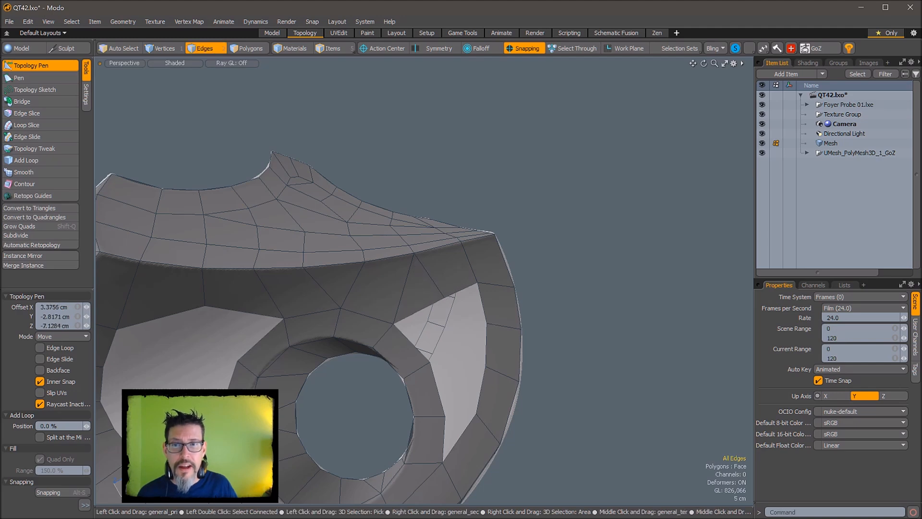
# Step: Extend the strip from the notch along the inner face's curved rim, snapping the quads to the existing edge vertices
pyautogui.keyDown('alt'); pyautogui.moveTo(421, 337); pyautogui.dragTo(451, 262); pyautogui.keyUp('alt')
pyautogui.scroll(-4, 456, 292)
pyautogui.keyDown('ctrl'); pyautogui.keyDown('alt'); pyautogui.moveTo(297, 235); pyautogui.dragTo(485, 231); pyautogui.keyUp('alt'); pyautogui.keyUp('ctrl')
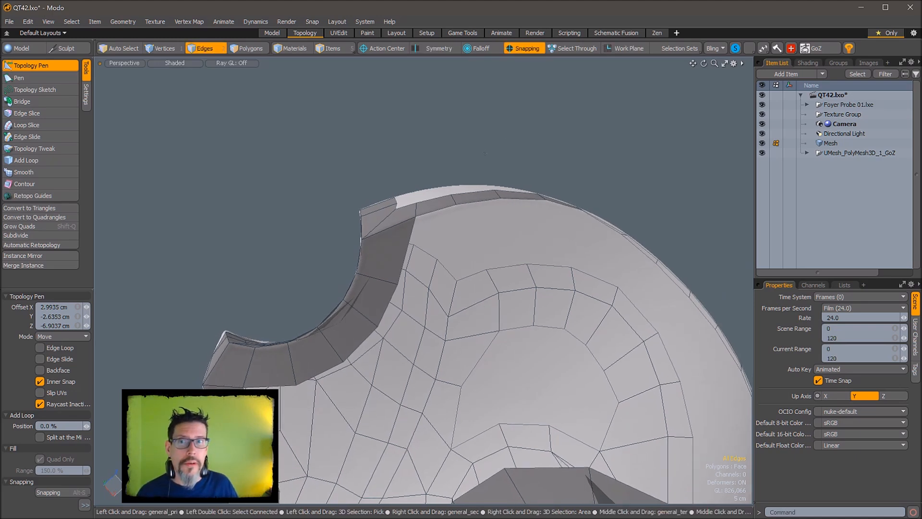
pyautogui.moveTo(487, 242)
pyautogui.keyDown('alt'); pyautogui.mouseDown()
pyautogui.moveTo(484, 222)
pyautogui.moveTo(488, 241)
pyautogui.moveTo(473, 243)
pyautogui.mouseUp(); pyautogui.keyUp('alt')
pyautogui.keyDown('shift'); pyautogui.moveTo(412, 251); pyautogui.dragTo(427, 255); pyautogui.keyUp('shift')
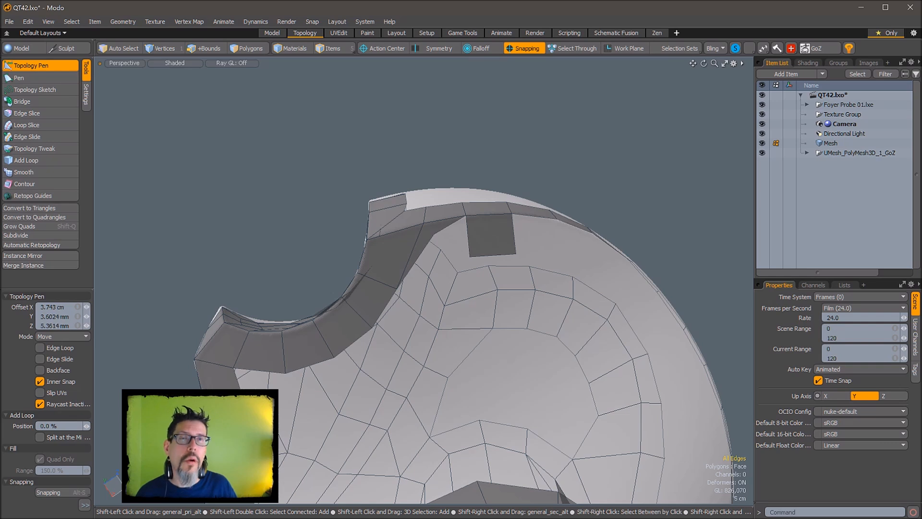
pyautogui.keyDown('shift'); pyautogui.moveTo(433, 234); pyautogui.dragTo(500, 255); pyautogui.keyUp('shift')
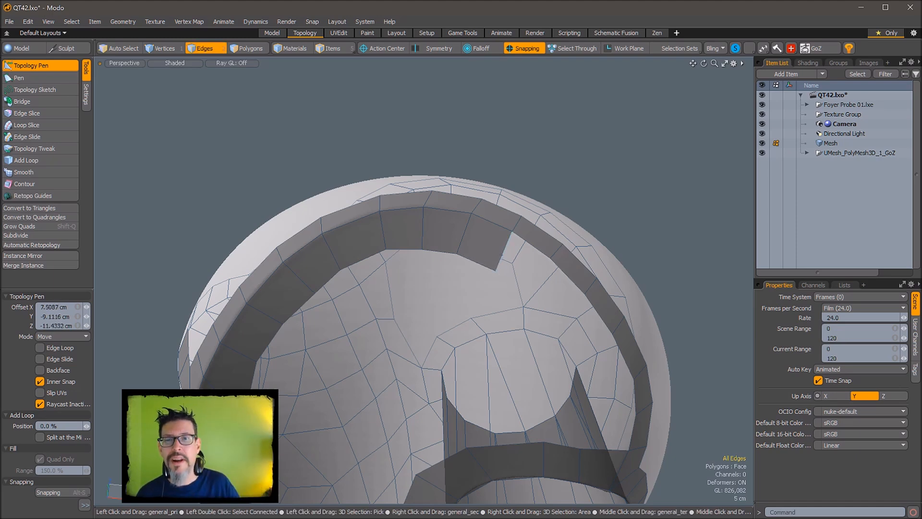
pyautogui.keyDown('alt'); pyautogui.moveTo(599, 174); pyautogui.dragTo(509, 182); pyautogui.keyUp('alt')
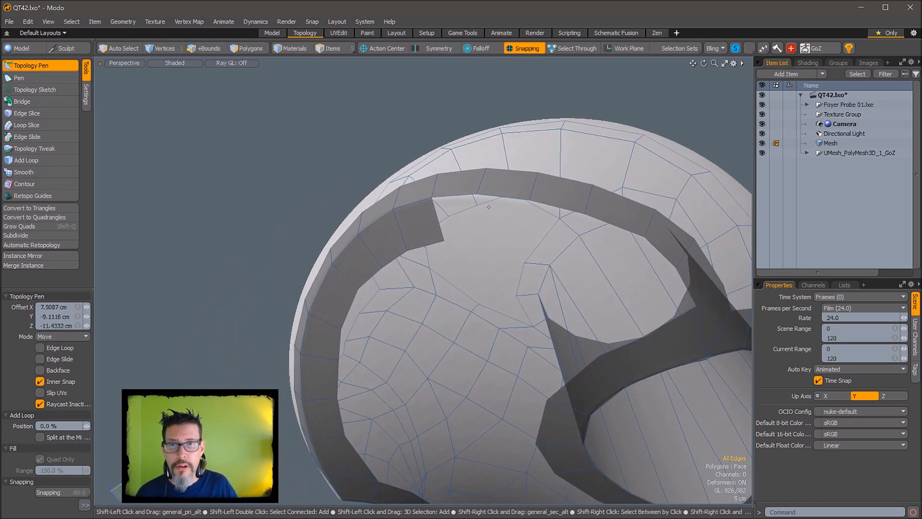
pyautogui.keyDown('shift'); pyautogui.moveTo(502, 196); pyautogui.dragTo(520, 238, button='right'); pyautogui.keyUp('shift')
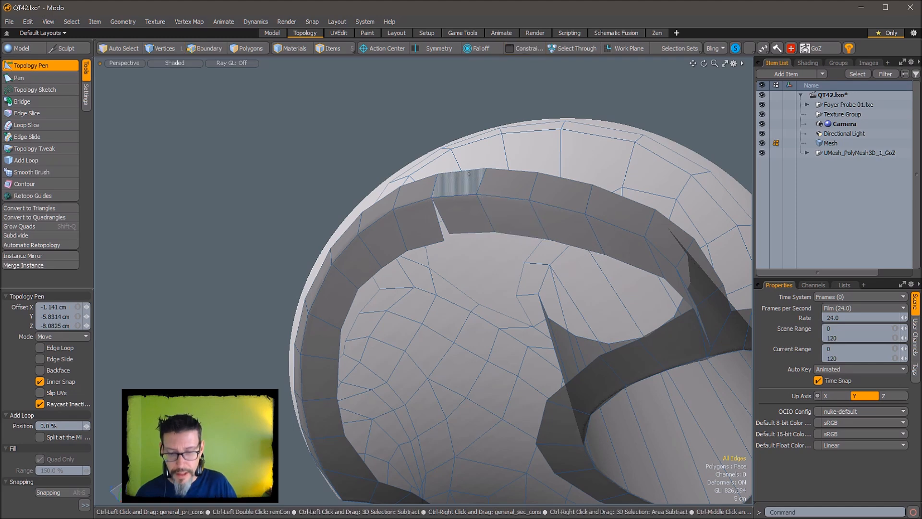
pyautogui.hotkey('ctrl', 'z')
# Step: Continue the inner strip quad by quad along the curved rim and close the remaining gap against the ring around the hole
pyautogui.keyDown('alt'); pyautogui.moveTo(508, 186); pyautogui.dragTo(489, 250); pyautogui.keyUp('alt')
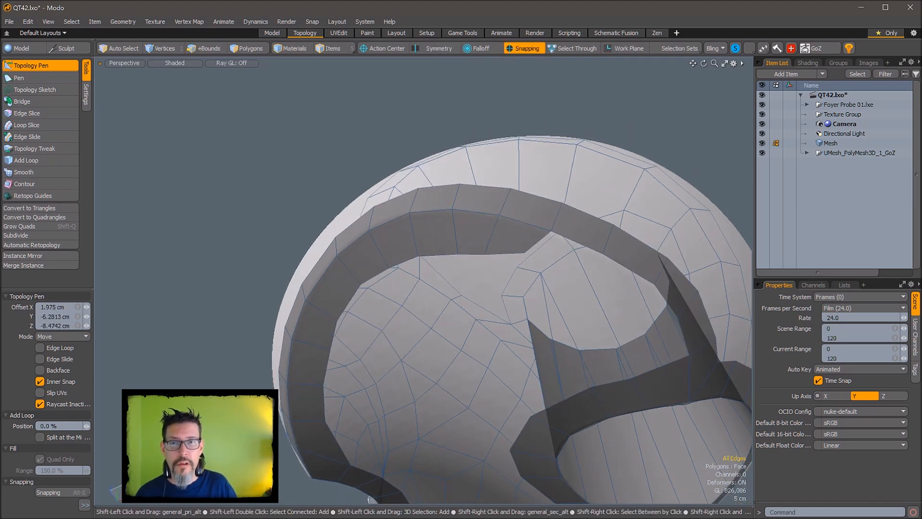
pyautogui.keyDown('alt'); pyautogui.moveTo(527, 256); pyautogui.dragTo(571, 231); pyautogui.keyUp('alt')
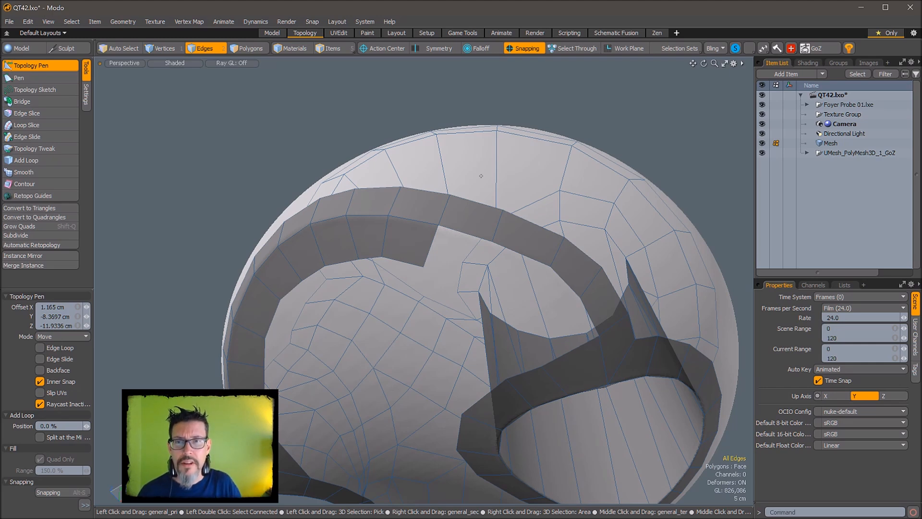
pyautogui.keyDown('shift'); pyautogui.moveTo(438, 228); pyautogui.dragTo(473, 276); pyautogui.keyUp('shift')
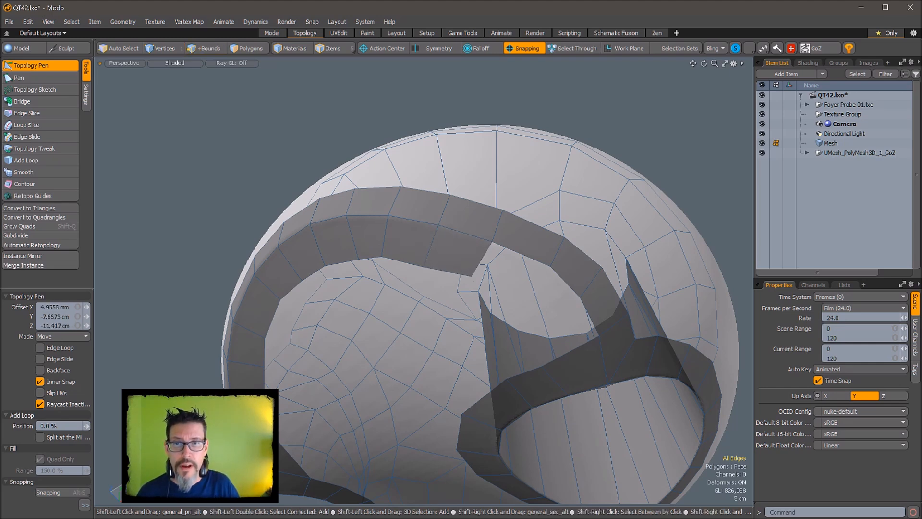
pyautogui.keyDown('alt'); pyautogui.moveTo(494, 249); pyautogui.dragTo(451, 216); pyautogui.keyUp('alt')
pyautogui.keyDown('shift'); pyautogui.moveTo(459, 180); pyautogui.dragTo(489, 231); pyautogui.keyUp('shift')
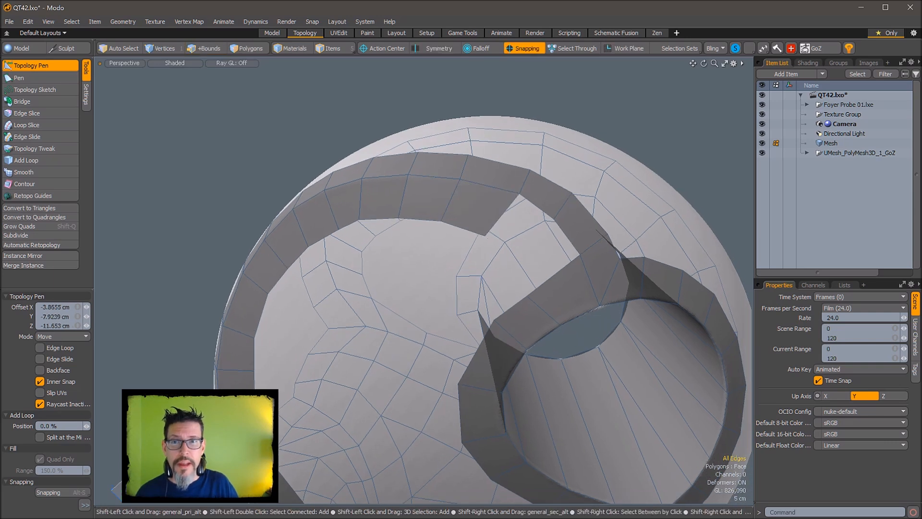
pyautogui.keyDown('shift'); pyautogui.moveTo(520, 194); pyautogui.dragTo(513, 260); pyautogui.keyUp('shift')
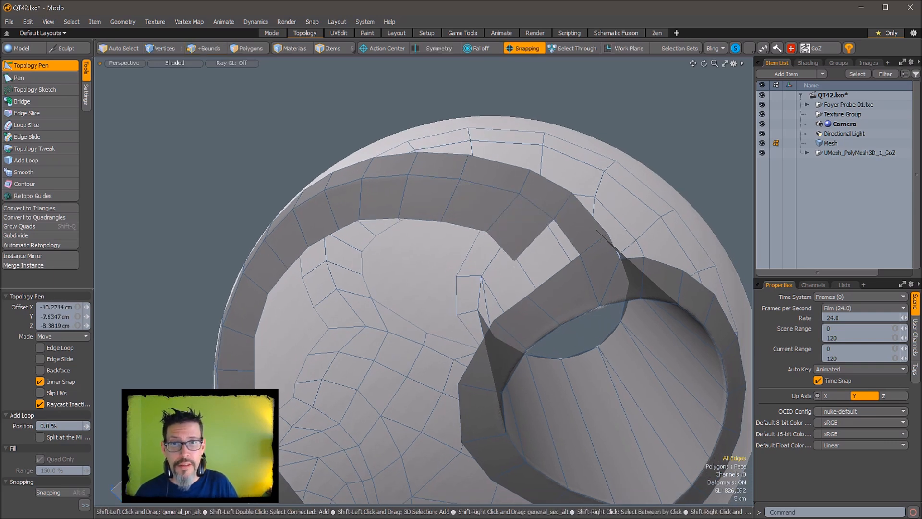
pyautogui.keyDown('alt'); pyautogui.moveTo(525, 255); pyautogui.dragTo(450, 208); pyautogui.keyUp('alt')
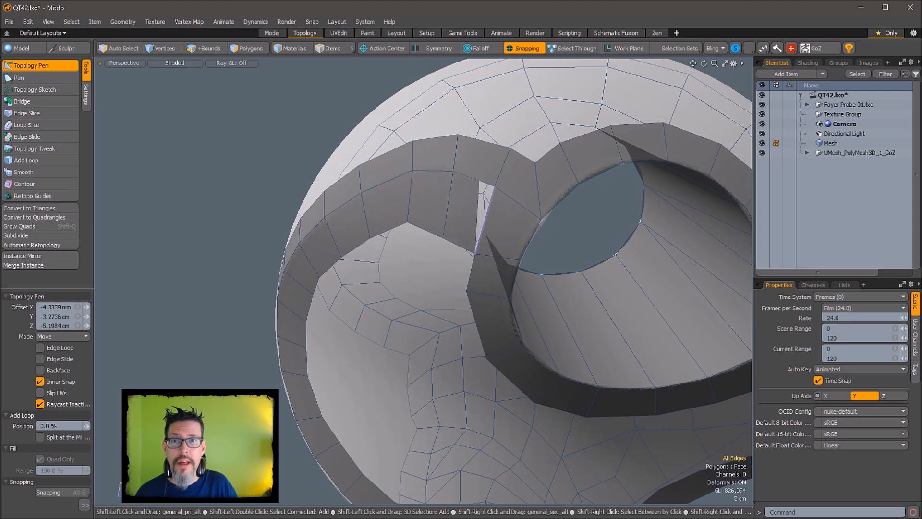
pyautogui.keyDown('shift'); pyautogui.moveTo(480, 250); pyautogui.dragTo(525, 158); pyautogui.keyUp('shift')
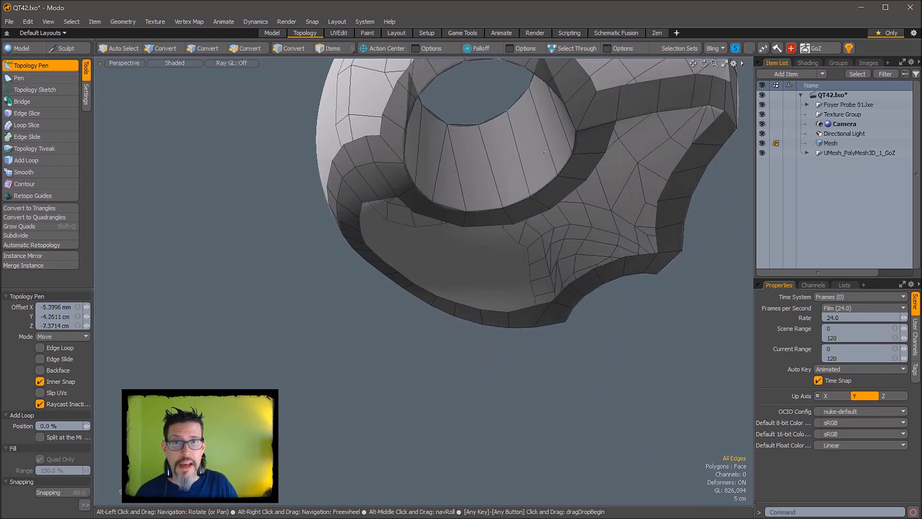
# Step: Remove the surplus edge crossing the rim strip near the notch corner, then resume the Topology Pen in edge mode
pyautogui.keyDown('alt'); pyautogui.moveTo(579, 145); pyautogui.dragTo(547, 173); pyautogui.keyUp('alt')
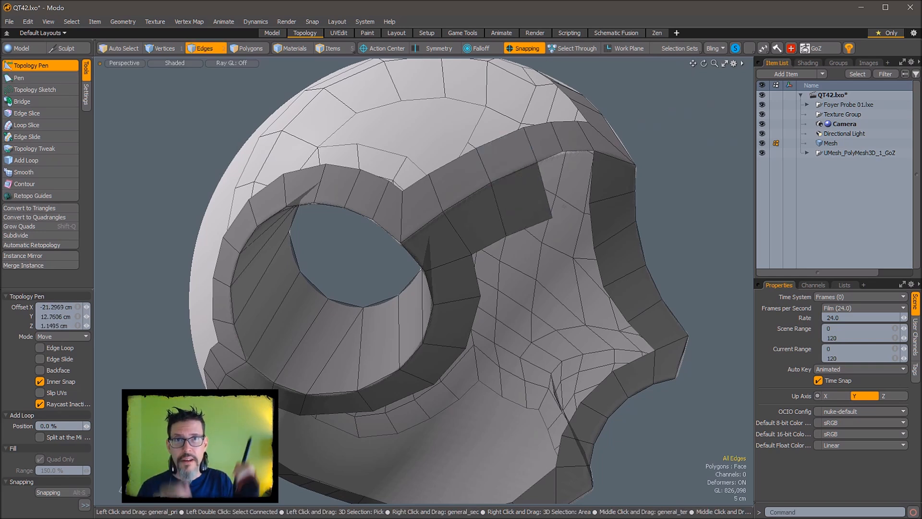
pyautogui.keyDown('alt'); pyautogui.moveTo(600, 140); pyautogui.dragTo(483, 175); pyautogui.keyUp('alt')
pyautogui.press('1')
pyautogui.press('space')
pyautogui.press('2')
pyautogui.click(488, 168)
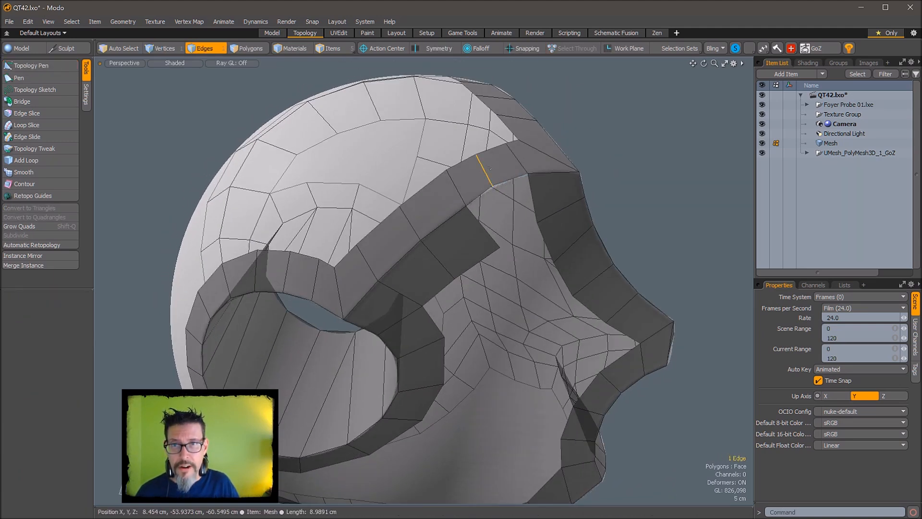
pyautogui.keyDown('alt'); pyautogui.moveTo(503, 174); pyautogui.dragTo(521, 222); pyautogui.keyUp('alt')
pyautogui.hotkey('ctrl', 'space')
pyautogui.click(531, 168)
pyautogui.keyDown('alt'); pyautogui.moveTo(531, 168); pyautogui.dragTo(463, 166); pyautogui.keyUp('alt')
pyautogui.press('2')
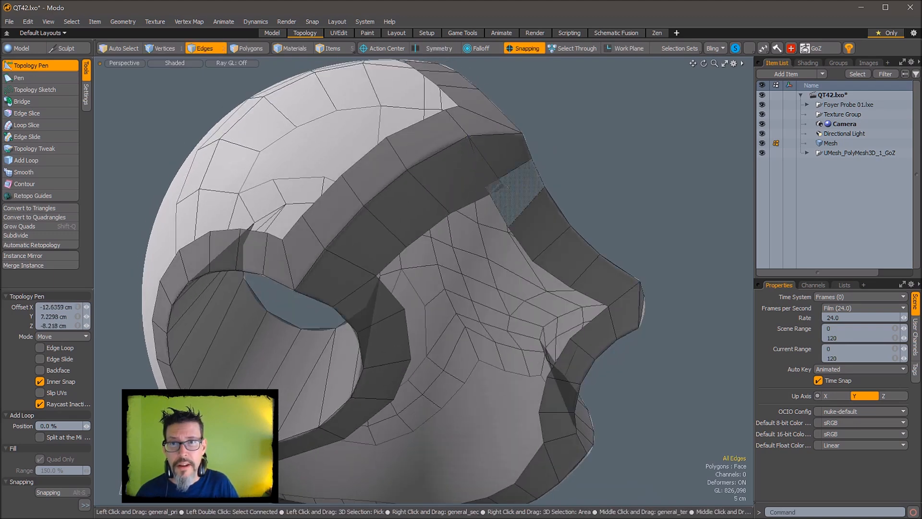
# Step: Close the gap between the inner strip's end and the notch corner quads, and inspect the mesh from several sides
pyautogui.moveTo(501, 185); pyautogui.dragTo(468, 138)
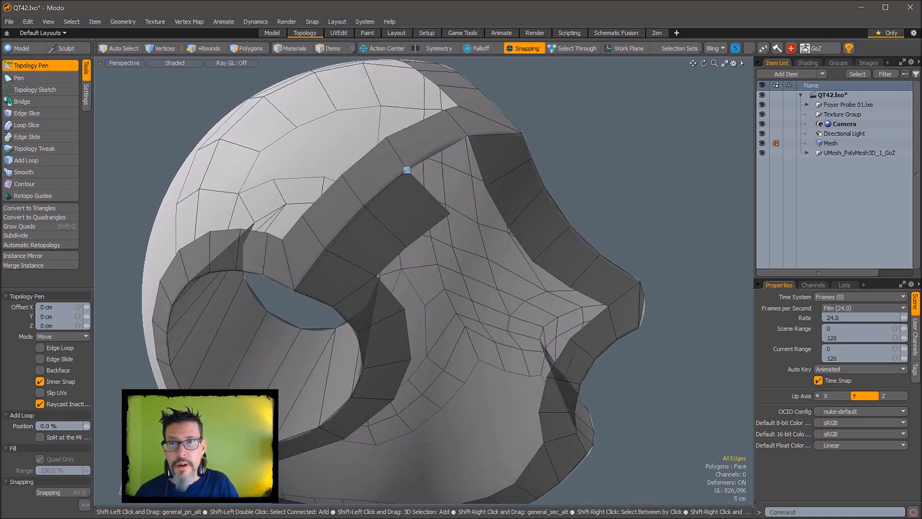
pyautogui.keyDown('alt'); pyautogui.moveTo(485, 187); pyautogui.dragTo(514, 208); pyautogui.keyUp('alt')
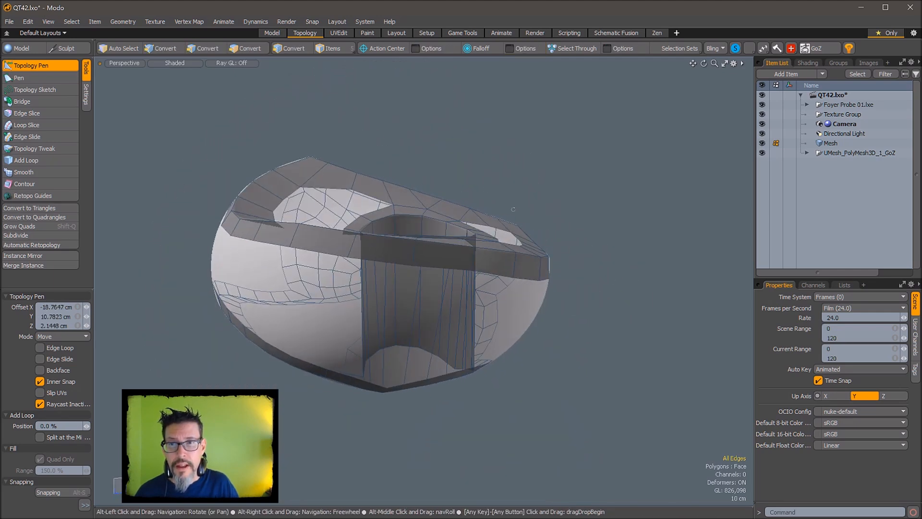
pyautogui.moveTo(452, 246)
pyautogui.keyDown('alt'); pyautogui.mouseDown()
pyautogui.moveTo(465, 186)
pyautogui.moveTo(556, 141)
pyautogui.moveTo(532, 323)
pyautogui.moveTo(374, 293)
pyautogui.mouseUp(); pyautogui.keyUp('alt')
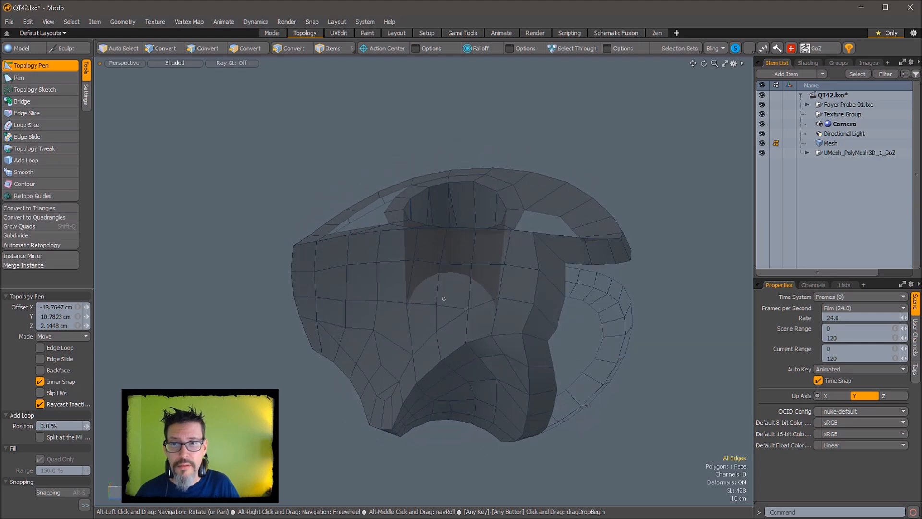
# Step: Bridge the opposite rim strips at the narrow end of the open inner face with extended quads, snapping them to the existing edges
pyautogui.keyDown('alt'); pyautogui.moveTo(638, 311); pyautogui.dragTo(572, 213); pyautogui.keyUp('alt')
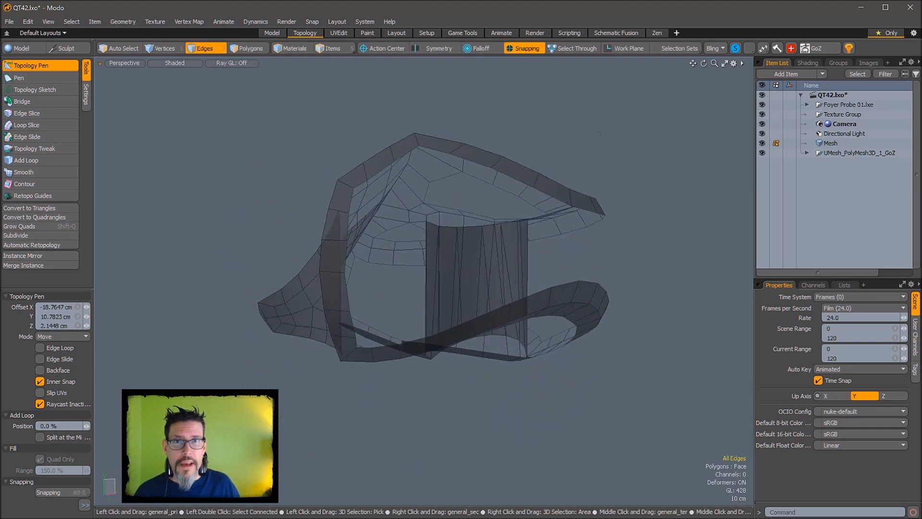
pyautogui.moveTo(442, 307)
pyautogui.keyDown('alt'); pyautogui.mouseDown()
pyautogui.moveTo(463, 322)
pyautogui.moveTo(533, 269)
pyautogui.moveTo(409, 307)
pyautogui.mouseUp(); pyautogui.keyUp('alt')
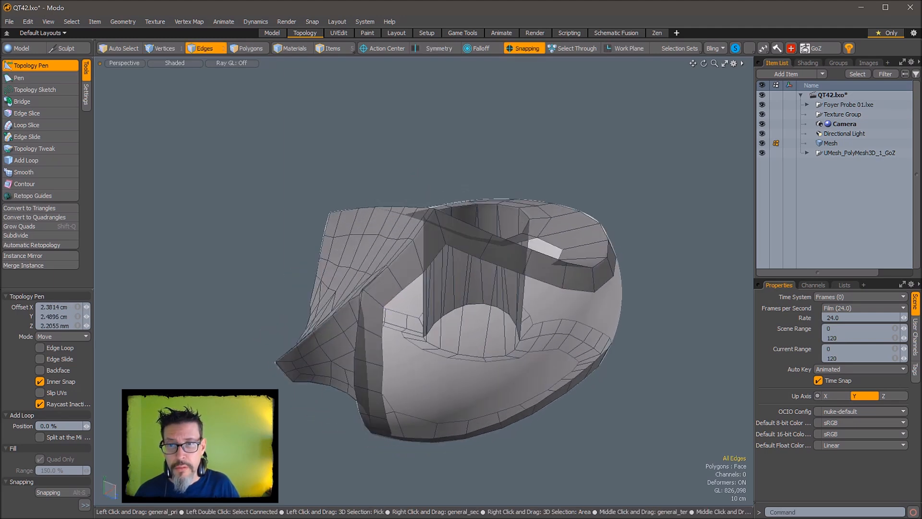
pyautogui.keyDown('alt'); pyautogui.moveTo(423, 271); pyautogui.dragTo(410, 301); pyautogui.keyUp('alt')
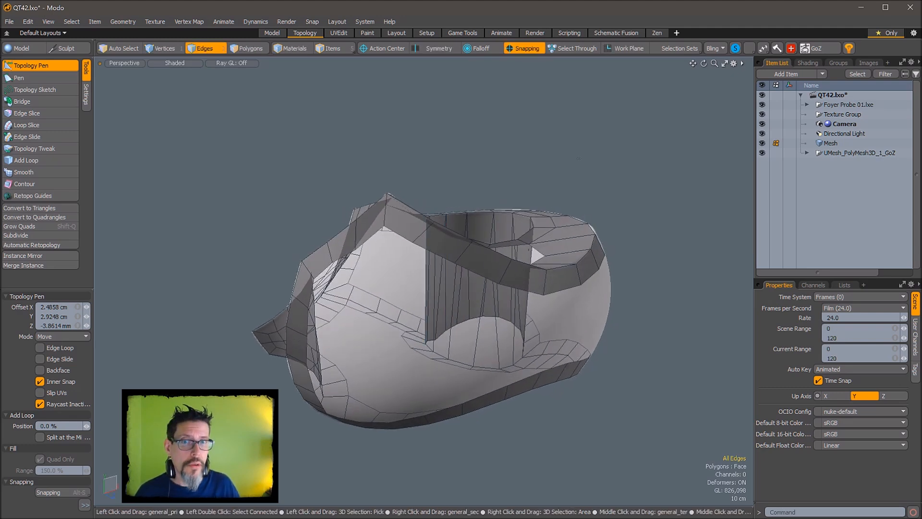
pyautogui.keyDown('alt'); pyautogui.moveTo(578, 198); pyautogui.dragTo(373, 281); pyautogui.keyUp('alt')
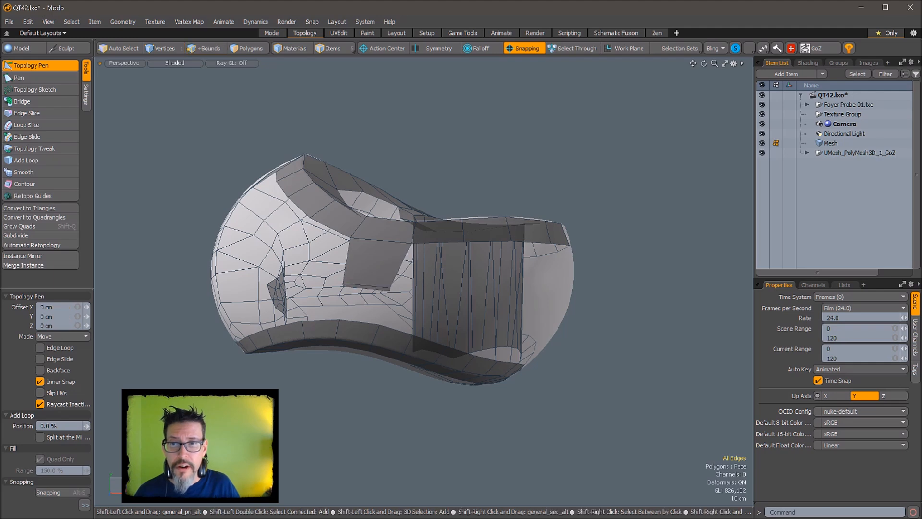
pyautogui.keyDown('shift'); pyautogui.moveTo(367, 287); pyautogui.dragTo(361, 324); pyautogui.keyUp('shift')
pyautogui.keyDown('alt'); pyautogui.moveTo(360, 280); pyautogui.dragTo(409, 294); pyautogui.keyUp('alt')
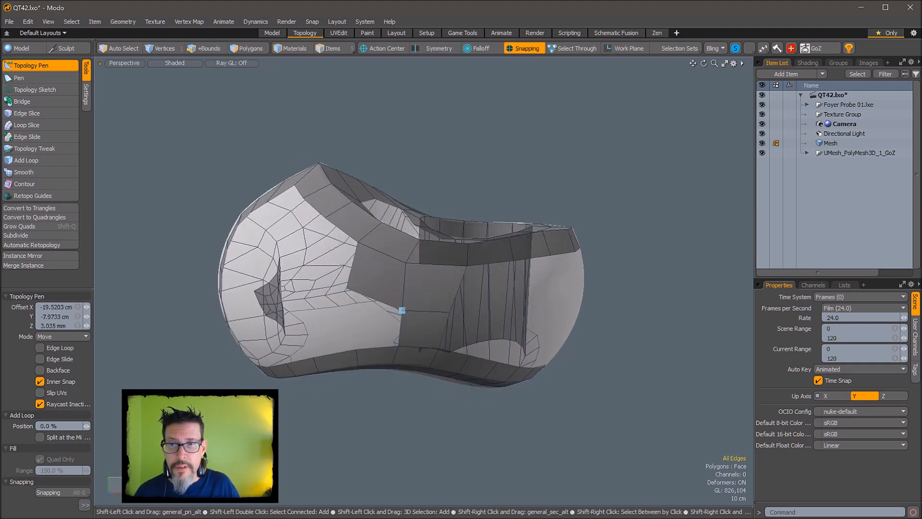
pyautogui.keyDown('shift'); pyautogui.moveTo(402, 311); pyautogui.dragTo(357, 350); pyautogui.keyUp('shift')
pyautogui.keyDown('alt'); pyautogui.moveTo(367, 315); pyautogui.dragTo(435, 250); pyautogui.keyUp('alt')
pyautogui.keyDown('alt'); pyautogui.moveTo(399, 276); pyautogui.dragTo(427, 273); pyautogui.keyUp('alt')
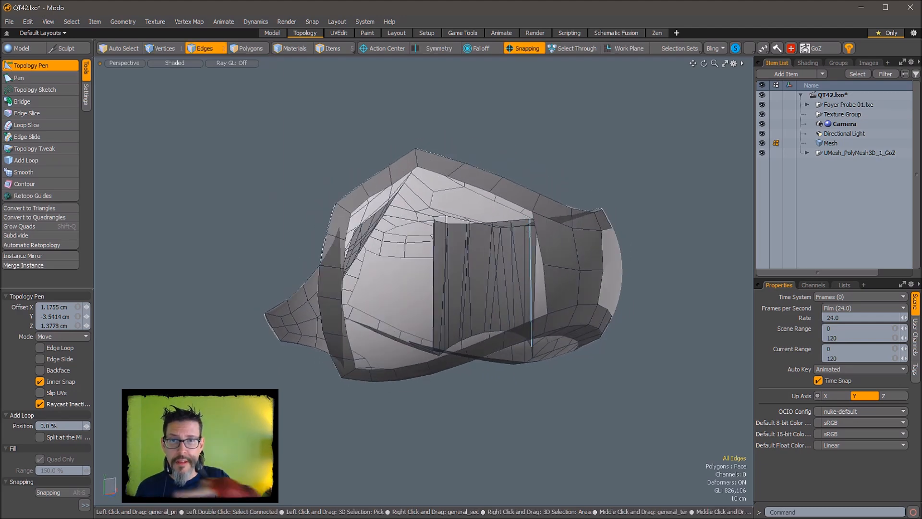
# Step: Extend further quads along the upper rim strip toward the pointed corner and widen the patch from the narrow end
pyautogui.keyDown('alt'); pyautogui.moveTo(499, 259); pyautogui.dragTo(530, 228); pyautogui.keyUp('alt')
pyautogui.keyDown('shift'); pyautogui.moveTo(551, 181); pyautogui.dragTo(499, 223); pyautogui.keyUp('shift')
pyautogui.keyDown('shift'); pyautogui.moveTo(554, 302); pyautogui.dragTo(466, 302); pyautogui.keyUp('shift')
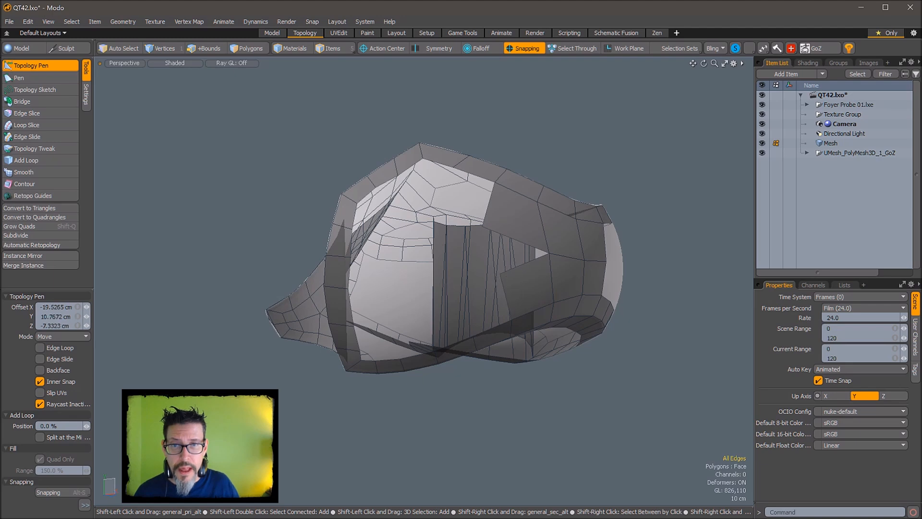
pyautogui.keyDown('alt'); pyautogui.moveTo(499, 197); pyautogui.dragTo(453, 194); pyautogui.keyUp('alt')
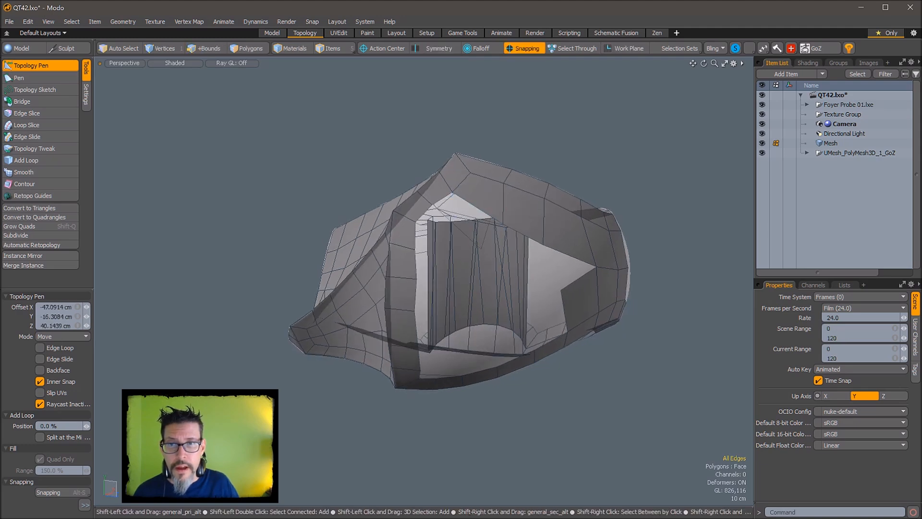
# Step: Continue filling the face inward from the existing patch, extending and snapping quads into the remaining opening in edge mode
pyautogui.moveTo(547, 253)
pyautogui.keyDown('alt'); pyautogui.mouseDown()
pyautogui.moveTo(551, 235)
pyautogui.moveTo(534, 237)
pyautogui.moveTo(552, 249)
pyautogui.mouseUp(); pyautogui.keyUp('alt')
pyautogui.keyDown('shift'); pyautogui.moveTo(563, 302); pyautogui.dragTo(526, 310); pyautogui.keyUp('shift')
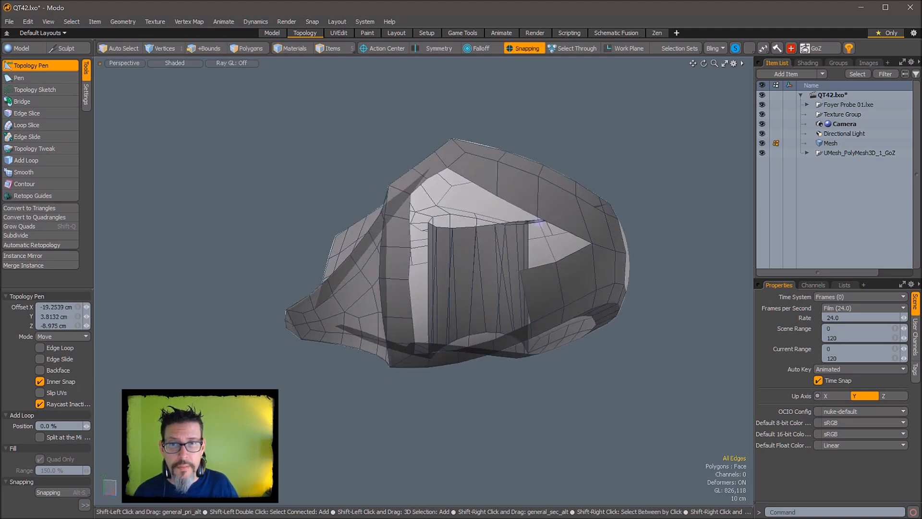
pyautogui.moveTo(540, 221)
pyautogui.keyDown('shift'); pyautogui.mouseDown()
pyautogui.moveTo(558, 207)
pyautogui.moveTo(540, 204)
pyautogui.mouseUp(); pyautogui.keyUp('shift')
pyautogui.press('2')
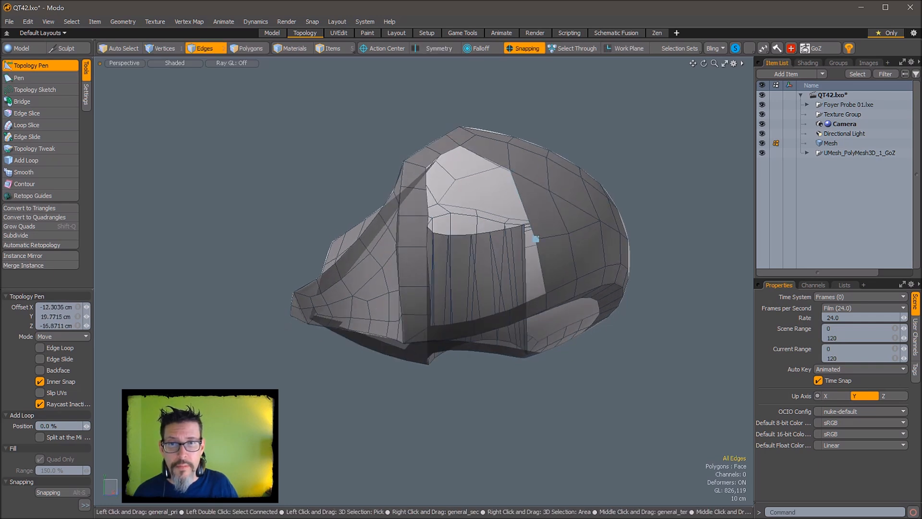
pyautogui.keyDown('alt'); pyautogui.moveTo(543, 240); pyautogui.dragTo(560, 285); pyautogui.keyUp('alt')
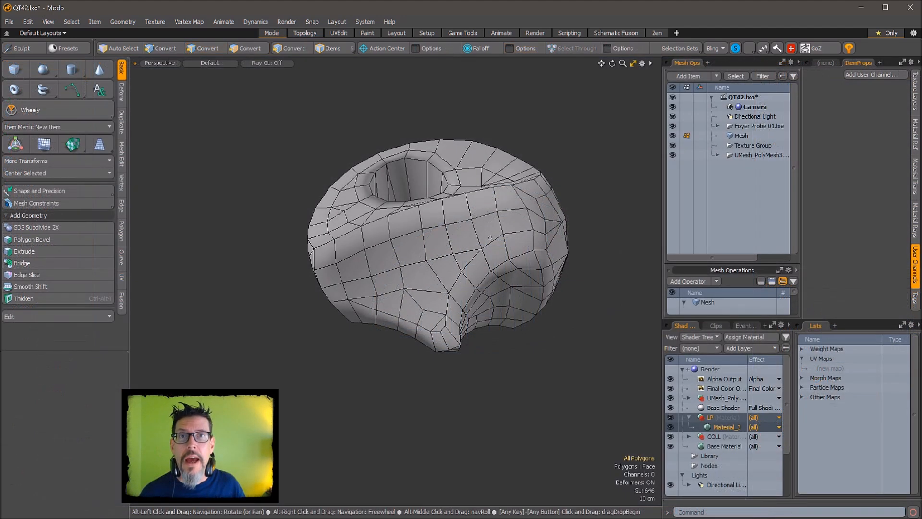
# Step: Examine the finished low-poly mesh from all sides, including the hole, the notch and the large curved face
pyautogui.keyDown('alt'); pyautogui.moveTo(492, 235); pyautogui.dragTo(437, 332); pyautogui.keyUp('alt')
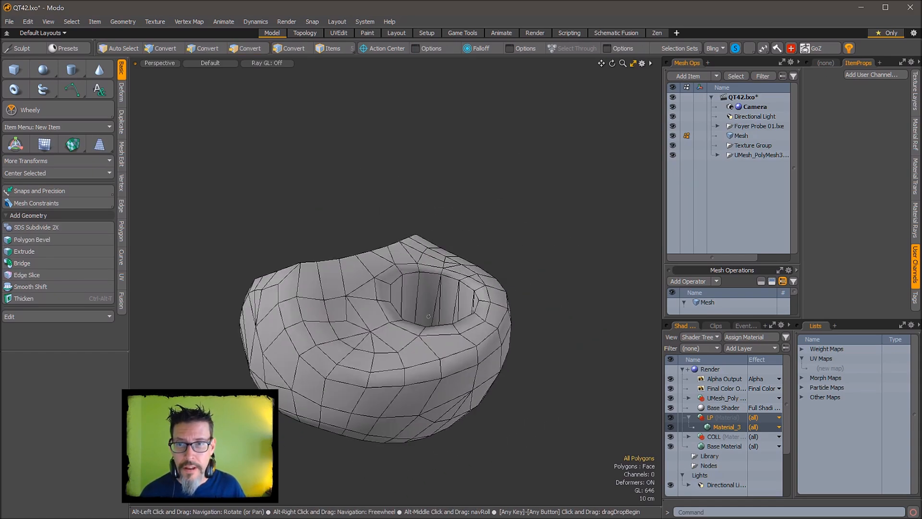
pyautogui.keyDown('alt'); pyautogui.moveTo(508, 301); pyautogui.dragTo(575, 398); pyautogui.keyUp('alt')
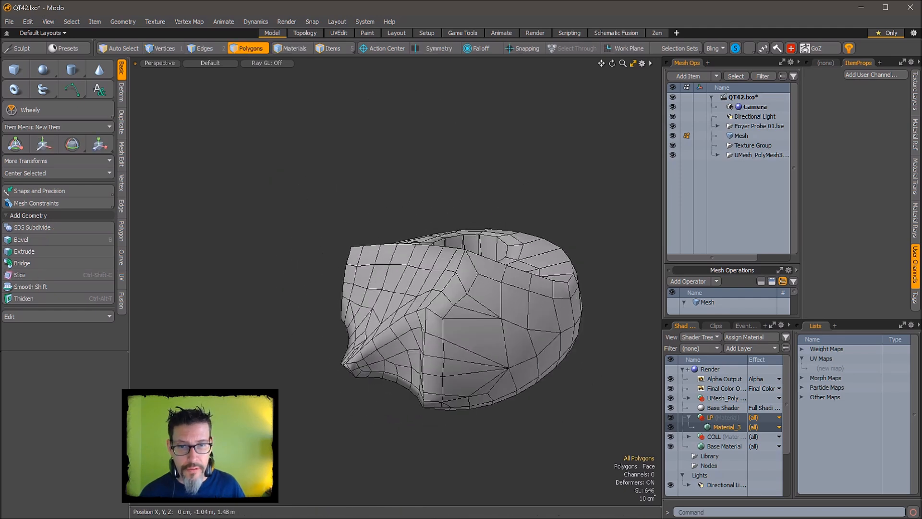
pyautogui.keyDown('alt'); pyautogui.moveTo(506, 210); pyautogui.dragTo(512, 197); pyautogui.keyUp('alt')
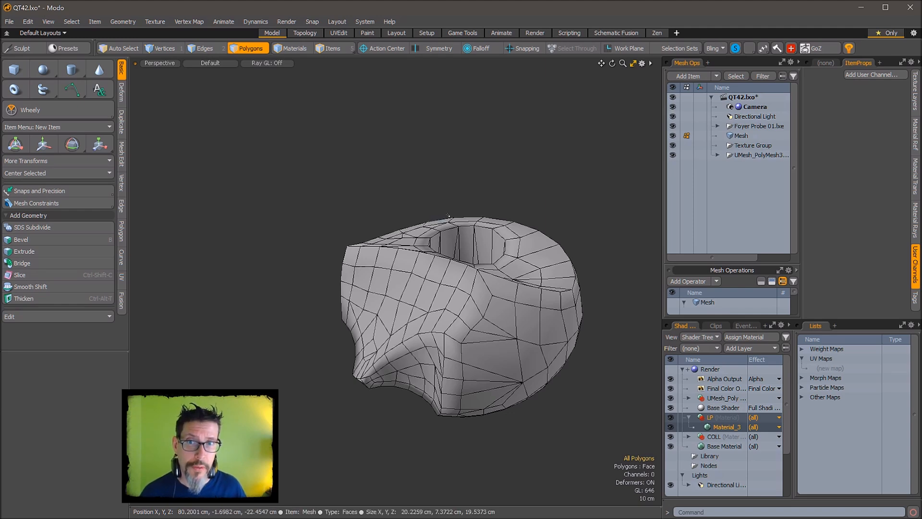
pyautogui.keyDown('alt'); pyautogui.moveTo(424, 232); pyautogui.dragTo(489, 334); pyautogui.keyUp('alt')
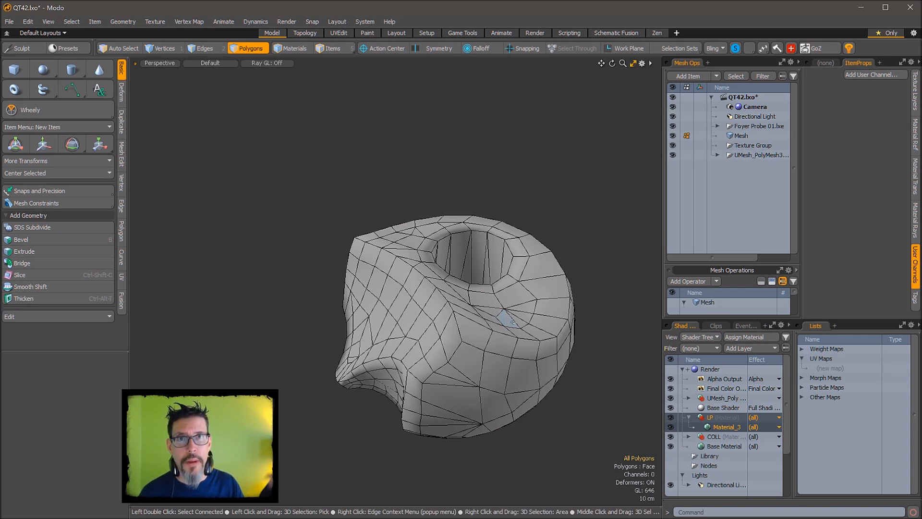
pyautogui.keyDown('alt'); pyautogui.moveTo(512, 320); pyautogui.dragTo(588, 274); pyautogui.keyUp('alt')
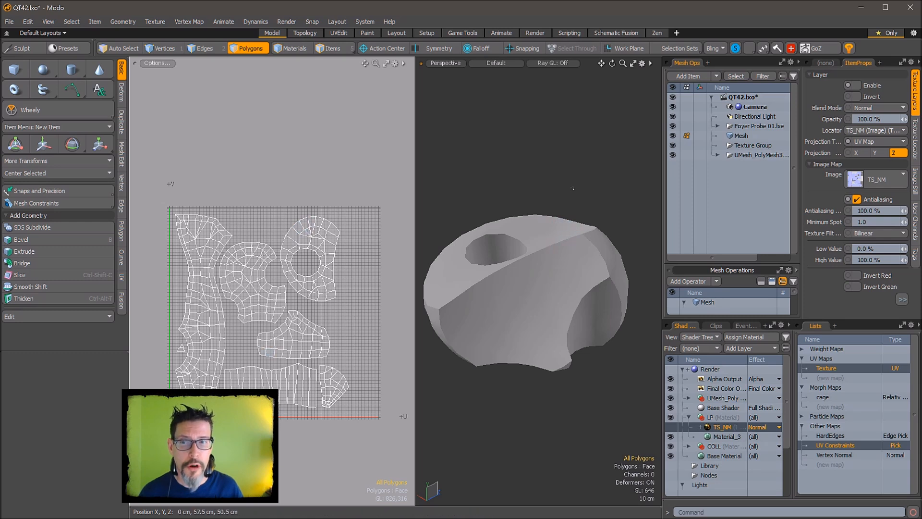
# Step: Enable the TS_NM normal map layer on the LP material and examine the shading around the hole and rim
pyautogui.moveTo(542, 293)
pyautogui.keyDown('alt'); pyautogui.mouseDown()
pyautogui.moveTo(585, 318)
pyautogui.moveTo(558, 229)
pyautogui.moveTo(629, 243)
pyautogui.moveTo(610, 260)
pyautogui.moveTo(598, 247)
pyautogui.mouseUp(); pyautogui.keyUp('alt')
pyautogui.click(670, 427)
pyautogui.keyDown('alt'); pyautogui.keyDown('shift'); pyautogui.moveTo(598, 247); pyautogui.dragTo(585, 353); pyautogui.keyUp('shift'); pyautogui.keyUp('alt')
pyautogui.press('KP_4')
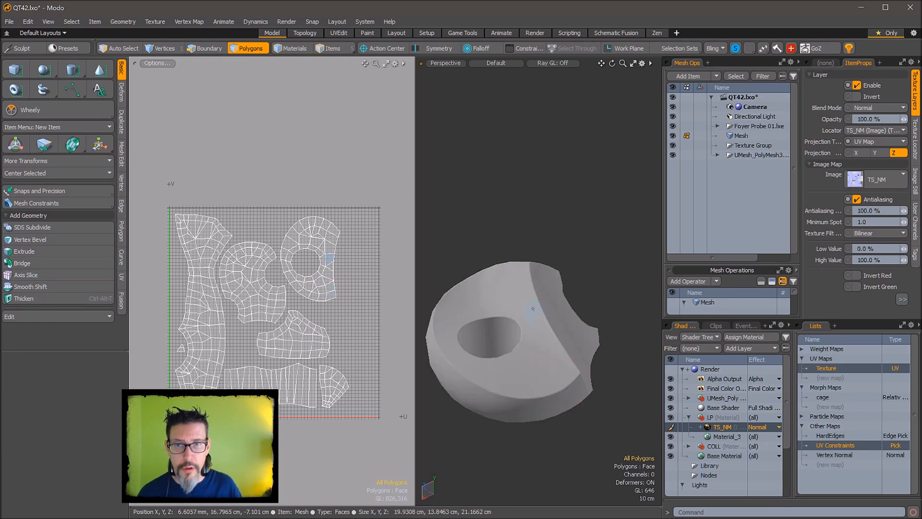
pyautogui.keyDown('alt'); pyautogui.moveTo(533, 308); pyautogui.dragTo(458, 406); pyautogui.keyUp('alt')
pyautogui.keyDown('alt'); pyautogui.moveTo(458, 406); pyautogui.dragTo(567, 353); pyautogui.keyUp('alt')
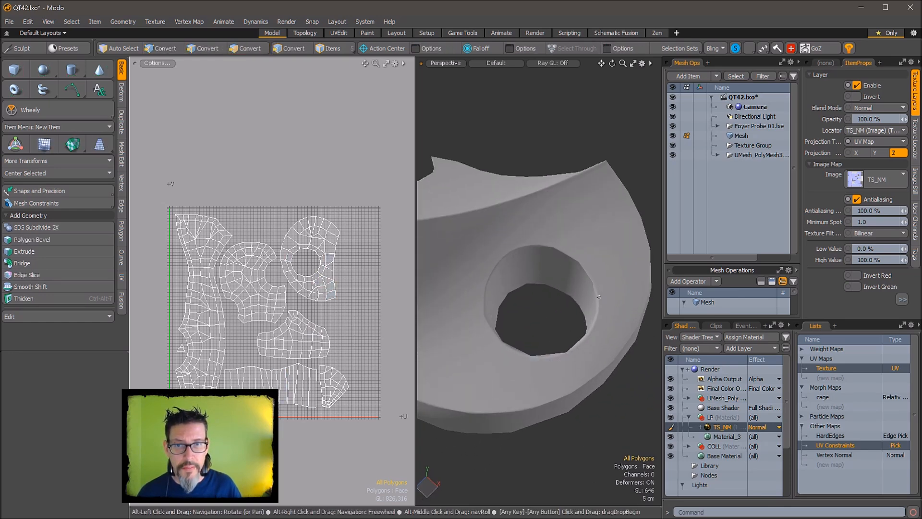
pyautogui.keyDown('alt'); pyautogui.moveTo(595, 294); pyautogui.dragTo(543, 253); pyautogui.keyUp('alt')
pyautogui.keyDown('alt'); pyautogui.moveTo(489, 334); pyautogui.dragTo(621, 332); pyautogui.keyUp('alt')
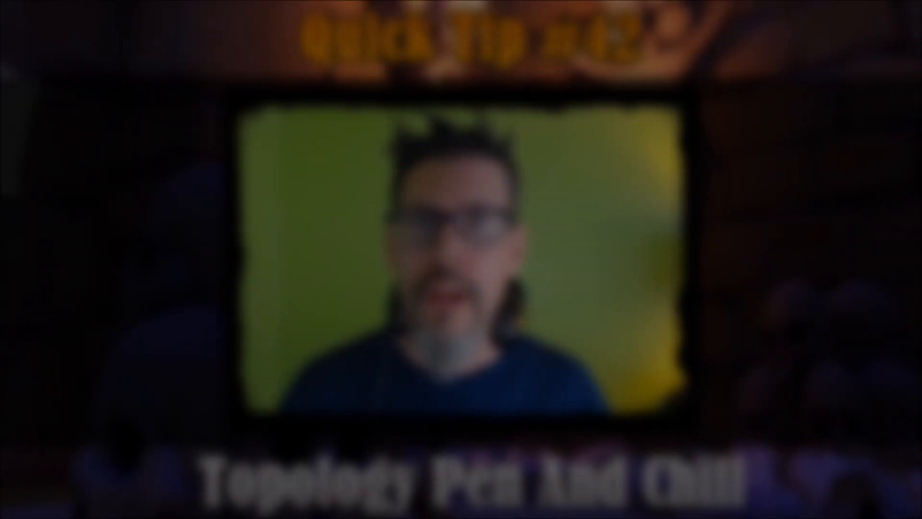